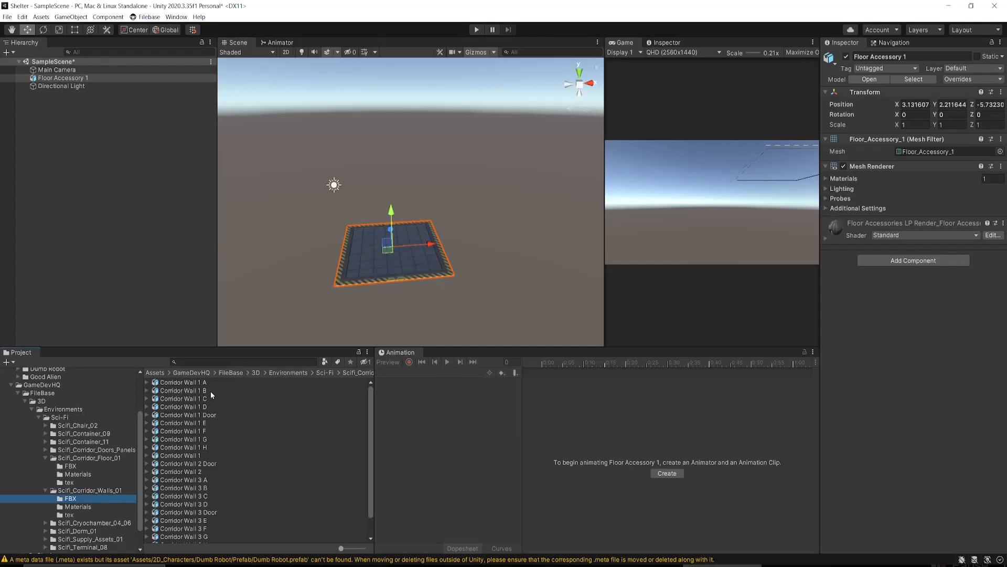
- Add a Corridor Wall 1 A piece to the scene and snap it along one side of the floor tile
left_click(210, 382)
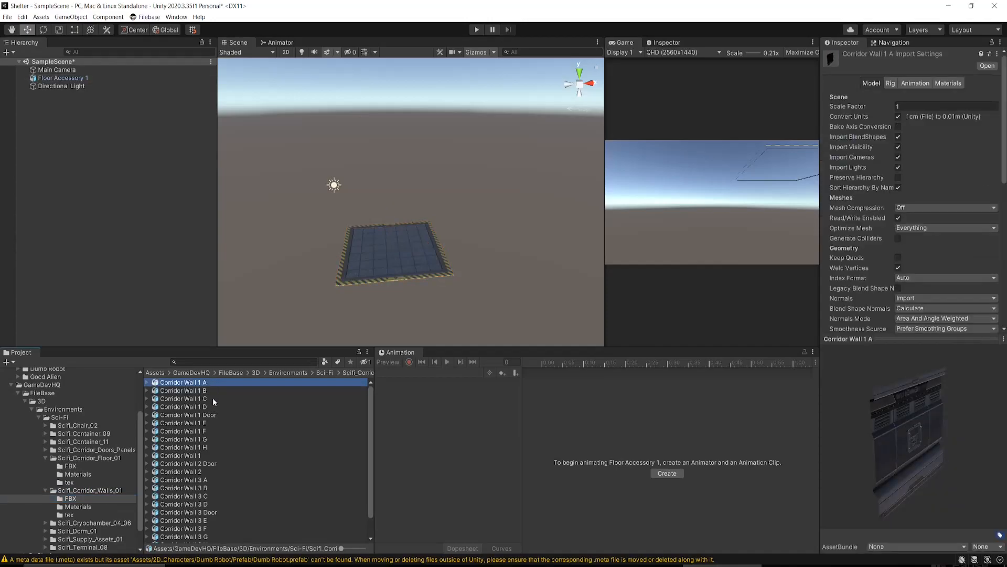
left_click_drag(211, 382, 302, 229)
right_click_drag(341, 262, 368, 262)
key("w")
key("v")
left_click_drag(365, 275, 363, 281)
right_click_drag(363, 283, 372, 252)
- Duplicate the floor tile and the Corridor Wall 1 A piece, snapping each copy end to end to double the room's depth
left_click(373, 254)
key("ctrl+d")
left_click_drag(373, 254, 463, 214, "ctrl")
left_click(357, 180)
key("ctrl+d")
left_click_drag(358, 179, 440, 164, "ctrl")
- Duplicate both wall pieces together, rotate the copies to face the originals, and move them across to the opposite side of the floor
left_click(362, 184, "shift")
key("ctrl+d")
key("e")
left_click_drag(387, 194, 276, 229, "ctrl")
right_click_drag(283, 224, 466, 216)
left_click_drag(446, 209, 513, 191)
right_click_drag(513, 191, 494, 231)
- Snap the rotated wall pair to the open long edge of the floor tiles
key("e")
key("r")
key("w")
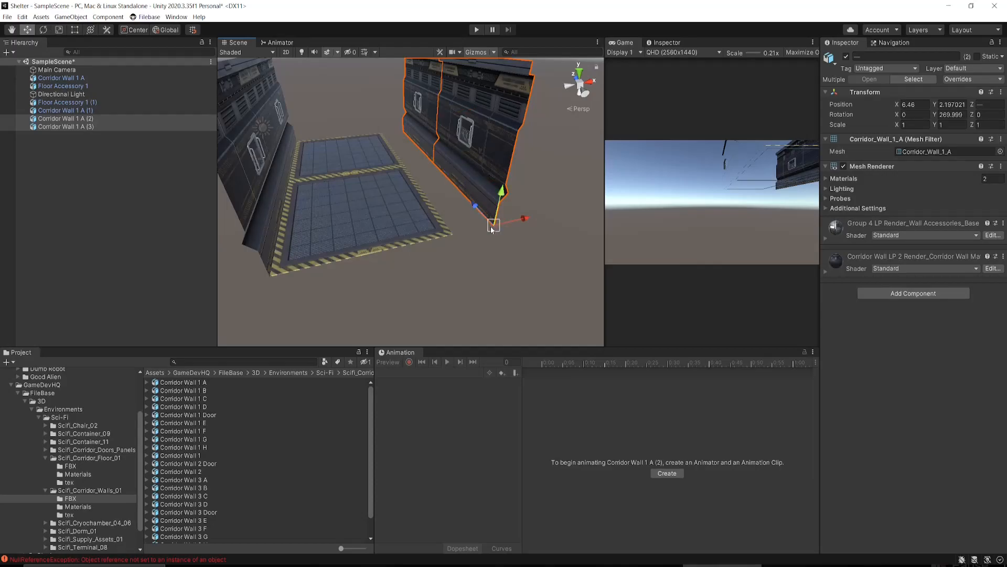
left_click_drag(492, 226, 453, 236)
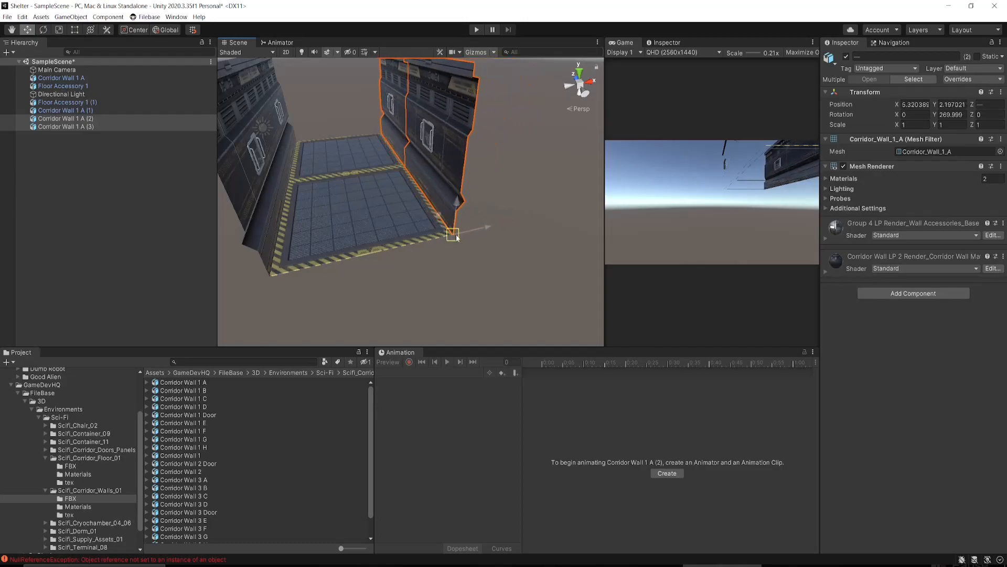
key("s")
right_click_drag(457, 235, 431, 220)
key("w")
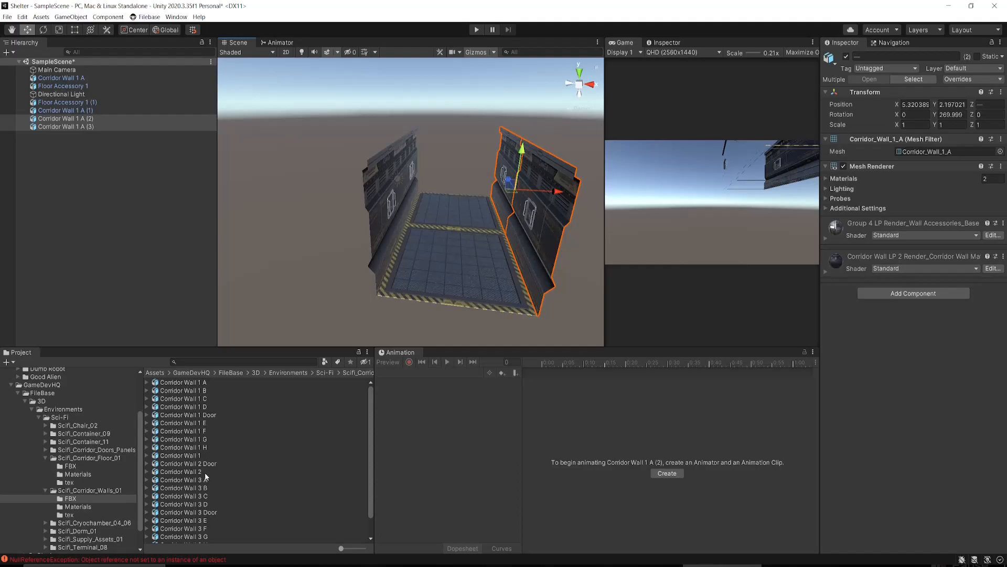
- Add a Corridor Wall 1 E piece at the rear of the room, rotated 180 degrees about Y
left_click(181, 471)
left_click_drag(219, 422, 380, 299)
left_click_drag(452, 207, 280, 174)
key("e")
right_click_drag(423, 176, 387, 227)
key("w")
left_click_drag(439, 197, 537, 152)
right_click_drag(537, 152, 477, 179)
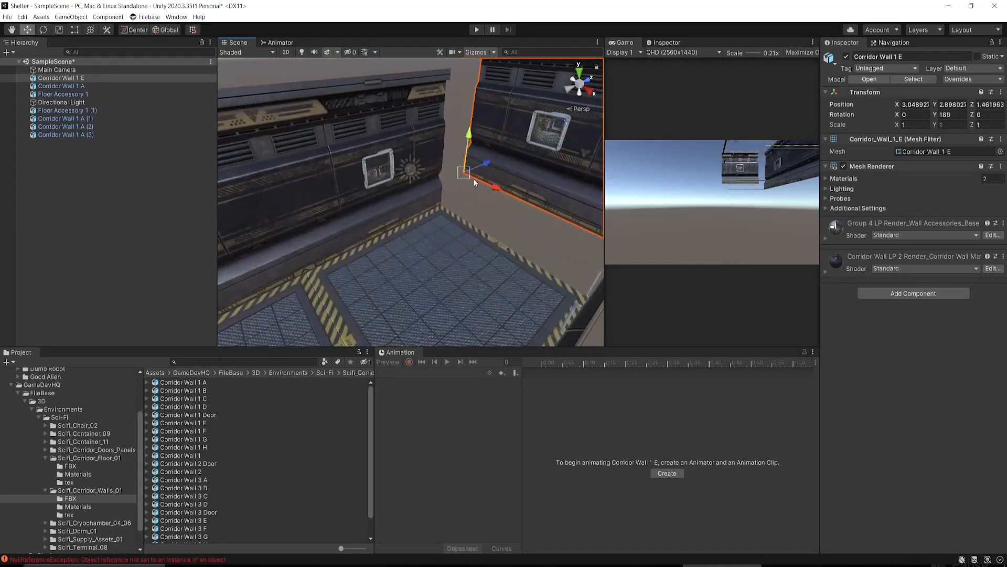
- Snap the Corridor Wall 1 E piece to the rear corner of the floor and stretch it along X to close the room's back
key("v")
left_click_drag(472, 181, 444, 207)
mouse_move(444, 208)
right_mouse_down()
mouse_move(574, 203)
mouse_move(463, 214)
right_mouse_up()
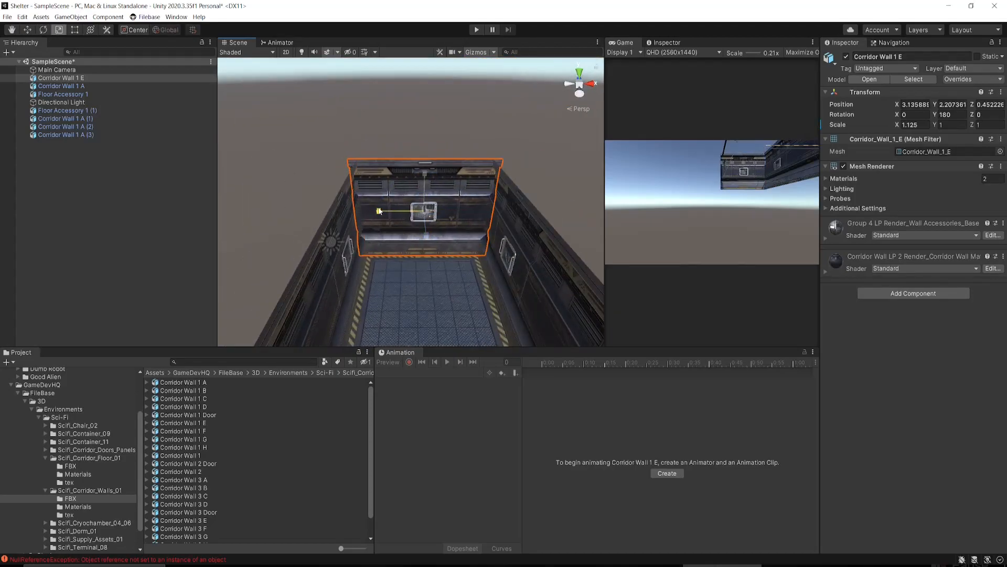
left_click(468, 124)
right_click_drag(498, 181, 519, 145)
right_click_drag(468, 169, 325, 330)
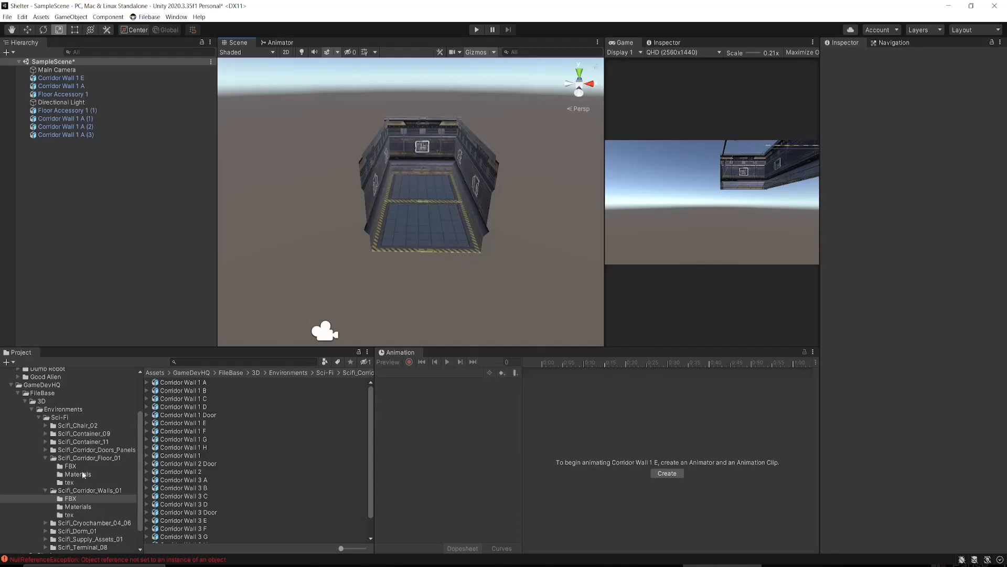
- Add a Ceiling 2 B panel and align its front corner with the top of the side wall
left_click_drag(189, 397, 428, 150)
right_click_drag(446, 178, 456, 261)
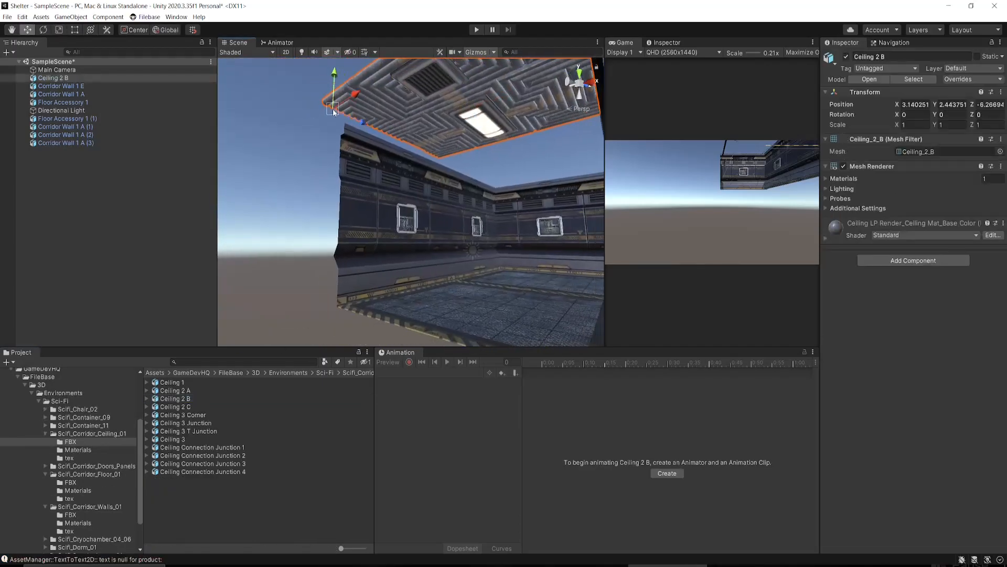
left_click_drag(332, 108, 350, 105)
- Duplicate the Ceiling 2 B panel and position the copy to cover the uncovered half of the room
right_click_drag(400, 153, 362, 153)
key("ctrl+d")
left_click_drag(348, 145, 535, 153)
right_click_drag(535, 153, 530, 232)
- Set the Main Camera's projection to Orthographic
left_click(329, 228)
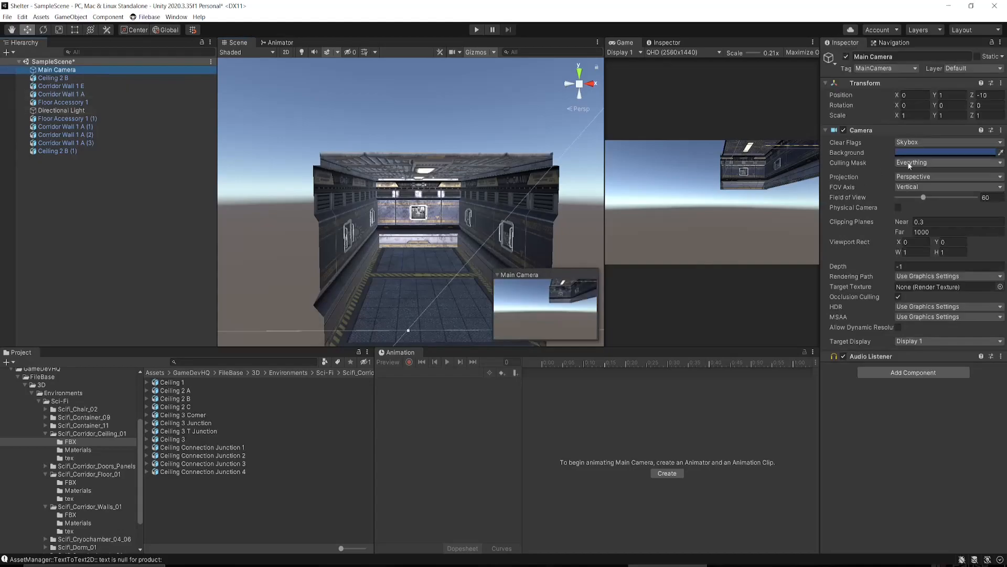
right_click_drag(338, 298, 327, 279)
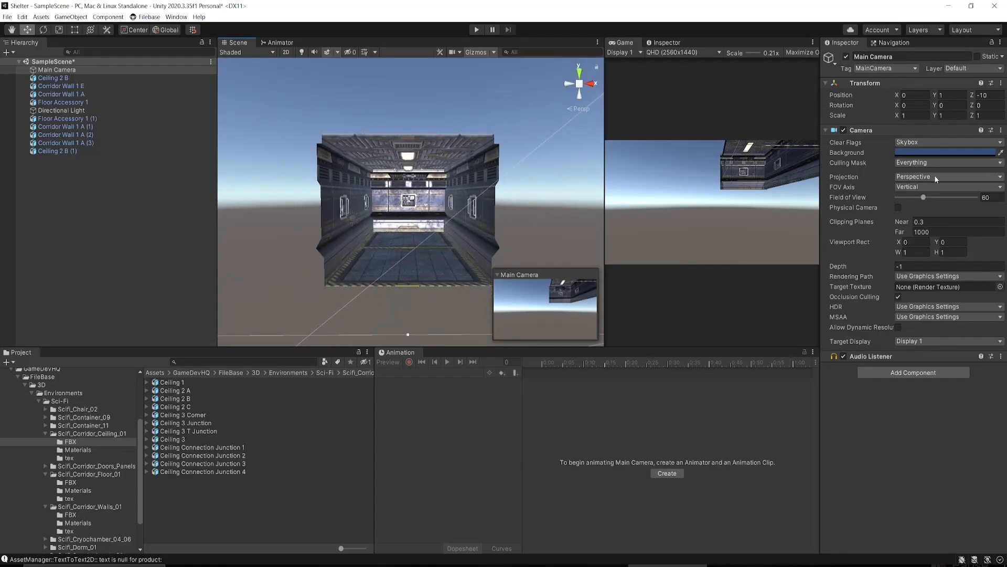
left_click(926, 197)
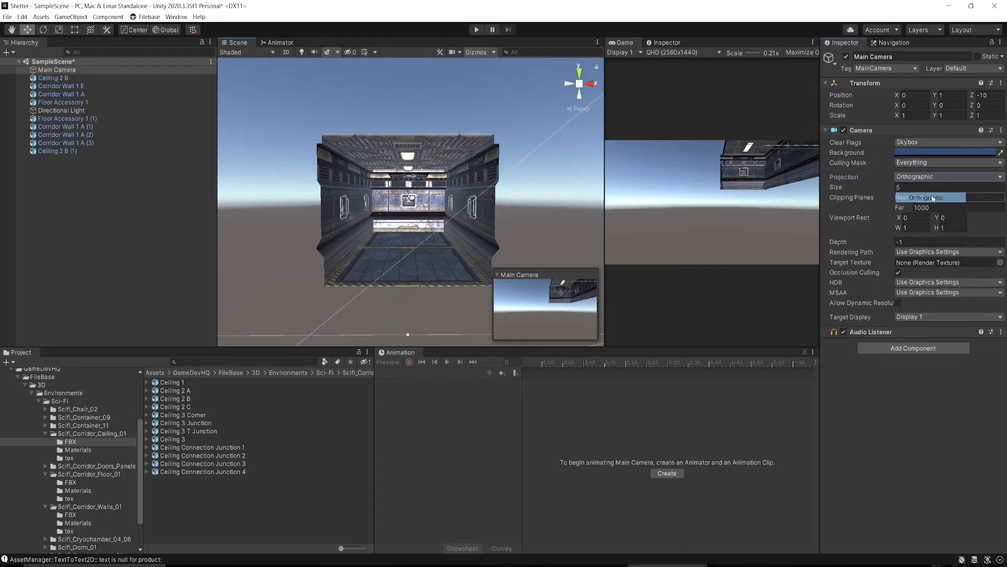
mouse_move(521, 220)
middle_mouse_down()
mouse_move(439, 207)
mouse_move(534, 194)
mouse_move(511, 215)
middle_mouse_up()
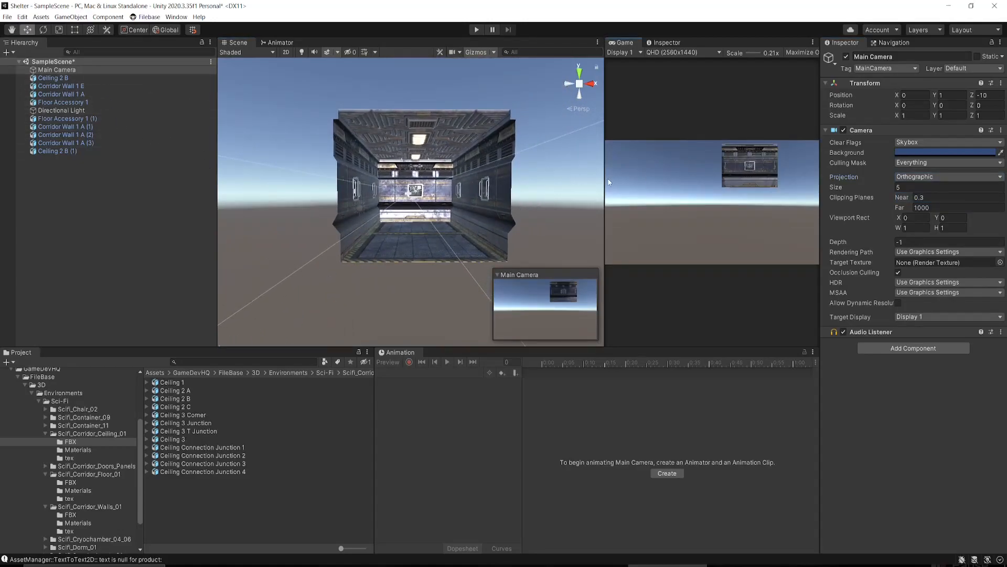
- Widen the Game view and centre the Main Camera on the room at X 3.12, Y 3.44
left_click_drag(605, 182, 392, 183)
left_click(64, 77)
left_click(55, 70)
key("f")
left_click_drag(293, 224, 324, 194)
right_click_drag(326, 196, 334, 216)
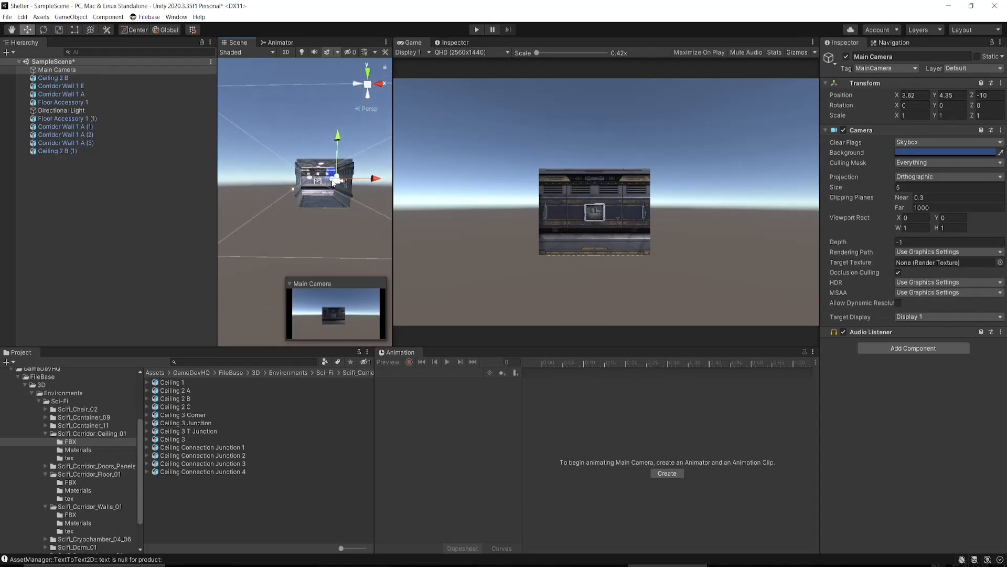
mouse_move(331, 172)
left_mouse_down()
mouse_move(278, 171)
mouse_move(321, 188)
left_mouse_up()
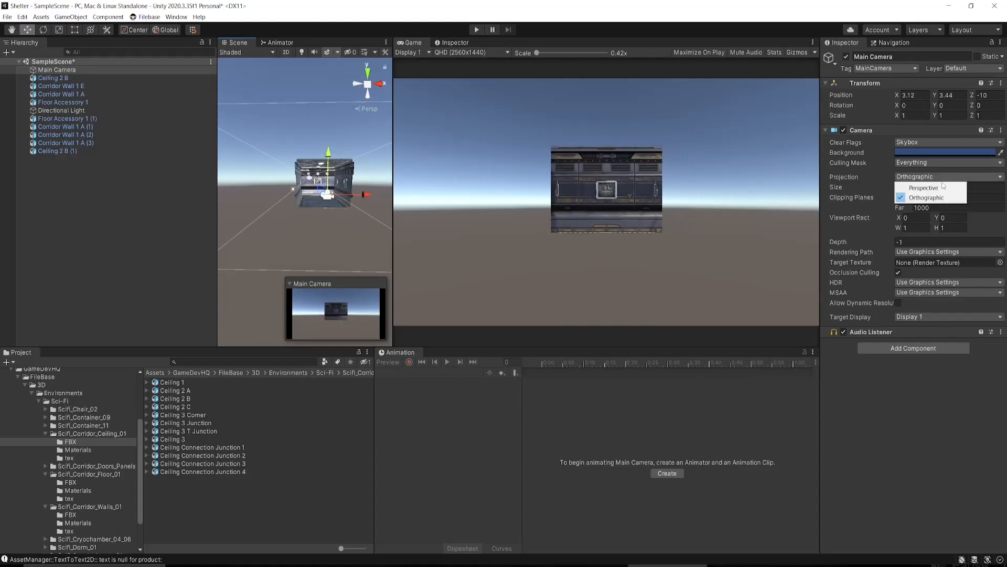
- Set the Main Camera's projection to Perspective and move it back to X 3.28, Y 4, Z -15.12
left_click(924, 188)
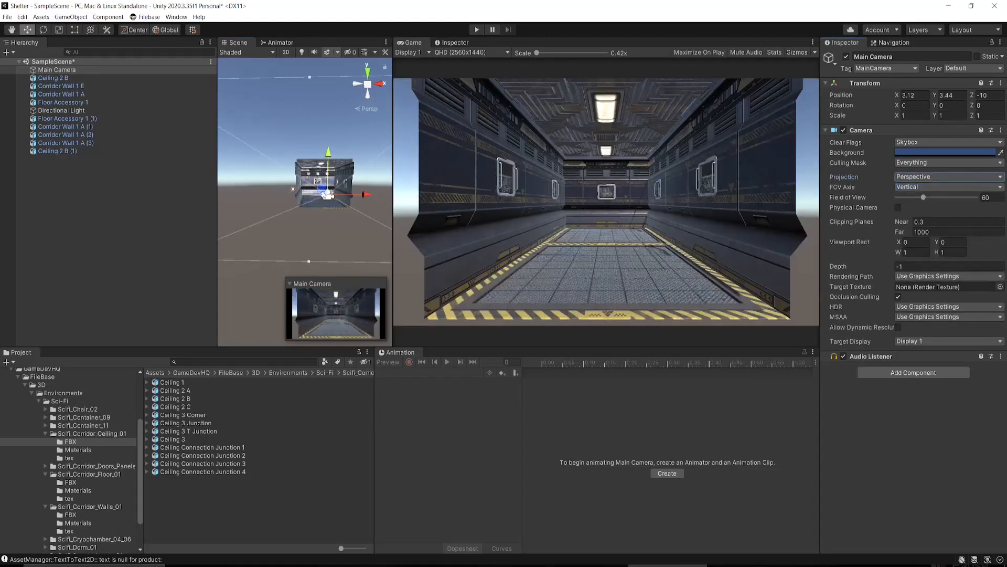
right_click_drag(265, 199, 203, 217)
left_click_drag(322, 191, 279, 196)
right_click_drag(340, 202, 546, 224)
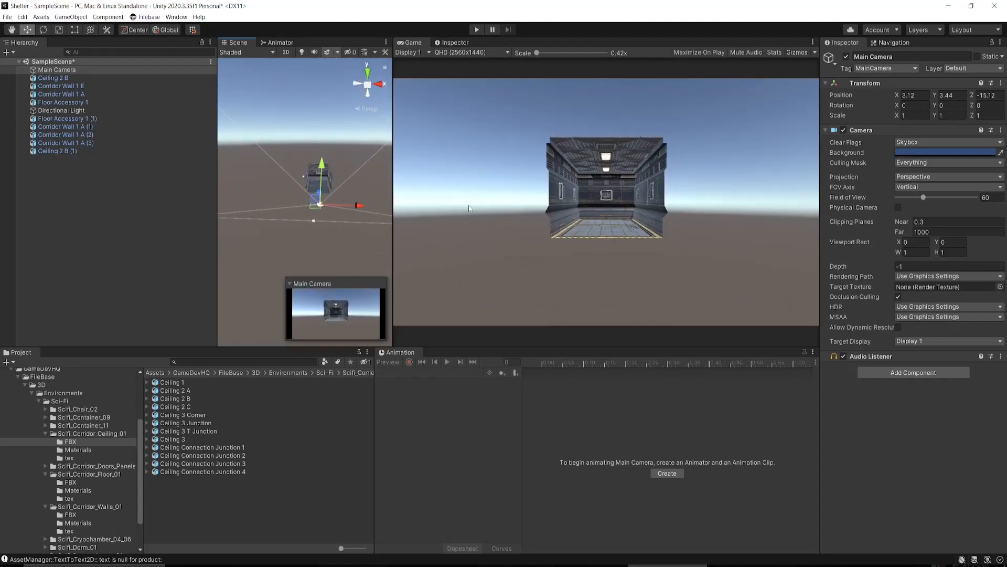
mouse_move(319, 204)
left_mouse_down()
mouse_move(336, 177)
mouse_move(300, 176)
mouse_move(299, 214)
mouse_move(357, 212)
mouse_move(328, 192)
mouse_move(317, 198)
left_mouse_up()
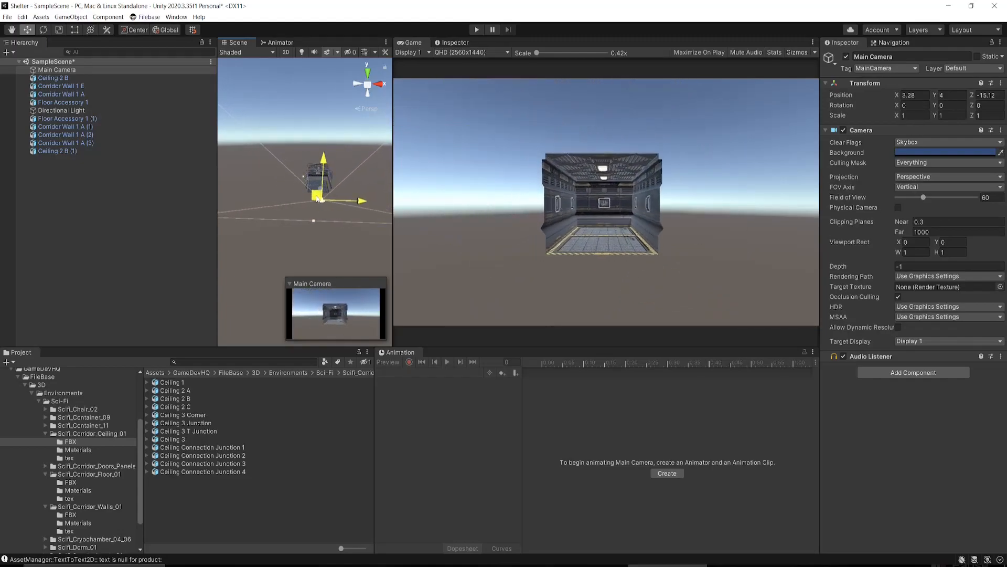
- Move Directional Light directly below Main Camera in the hierarchy, and duplicate all room pieces as a second room beside the first along X
left_click(103, 164)
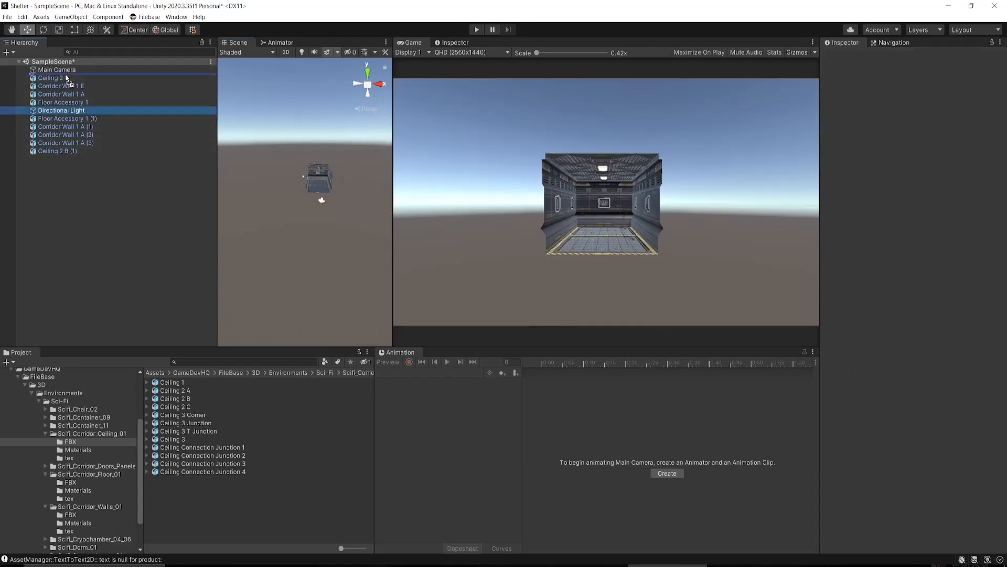
left_click_drag(66, 77, 66, 78)
left_click(58, 85)
left_click(72, 152, "shift")
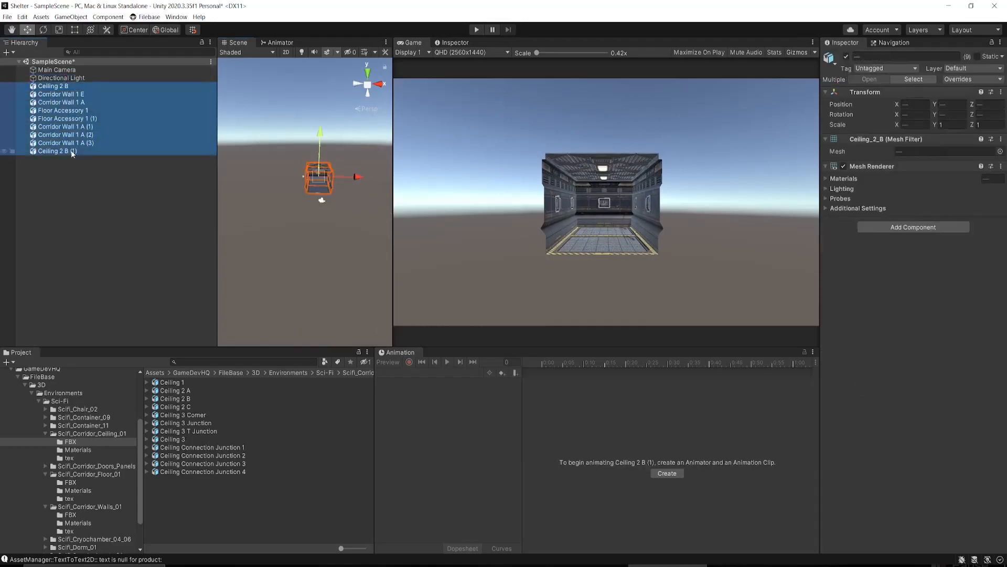
key("ctrl+d")
left_click_drag(357, 177, 384, 177)
right_click_drag(383, 216, 397, 161)
key("w")
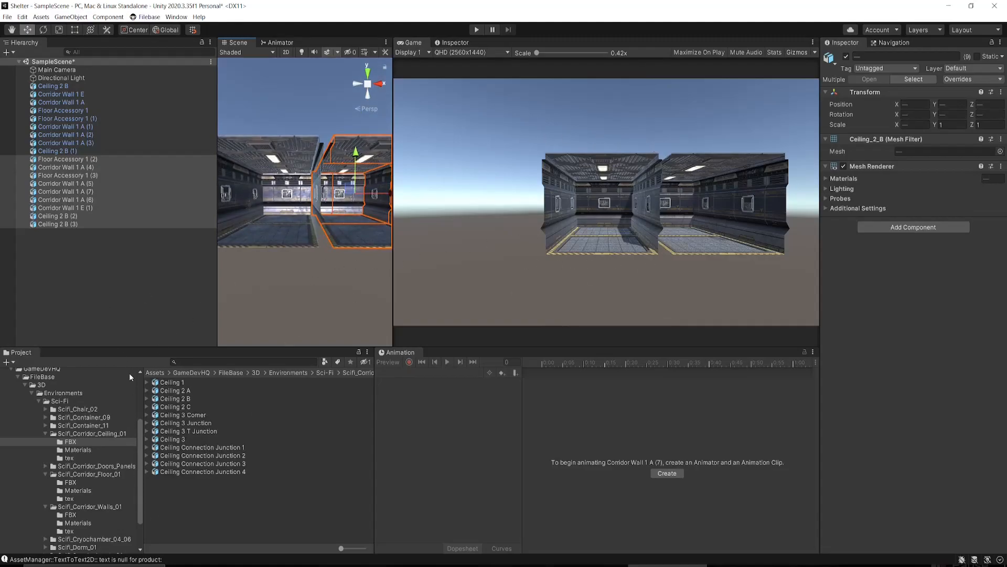
left_click(88, 244)
- Add the low model from the Scifi_Container_11 FBX folder to the first room's floor
left_click(94, 461)
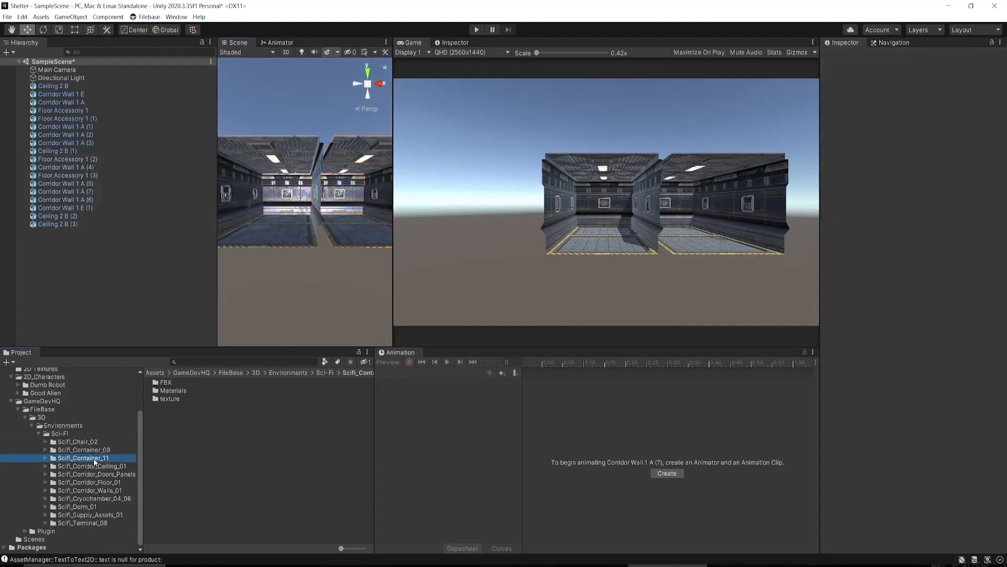
key("Right")
key("Down")
key("Down")
key("Down")
key("Down")
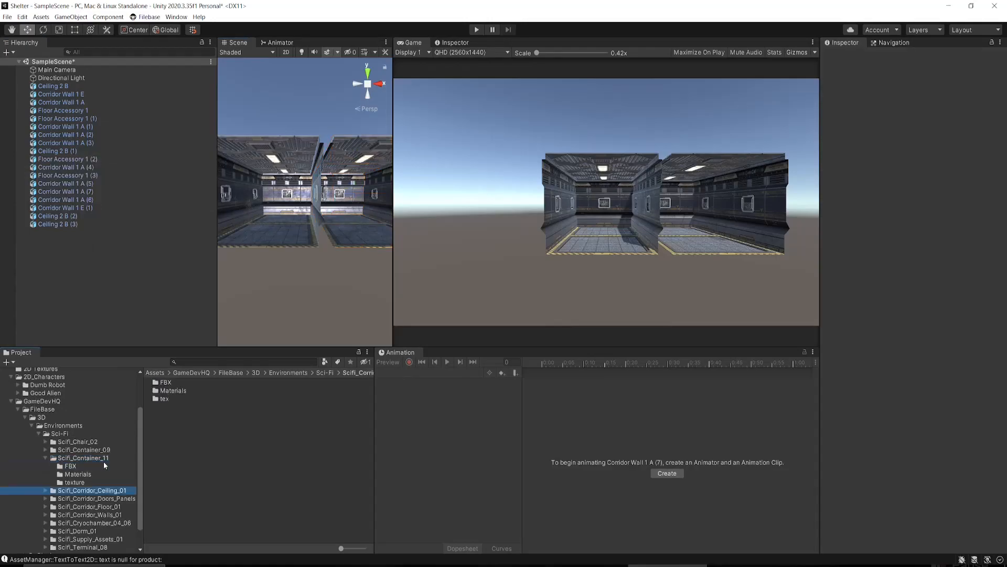
left_click(66, 472)
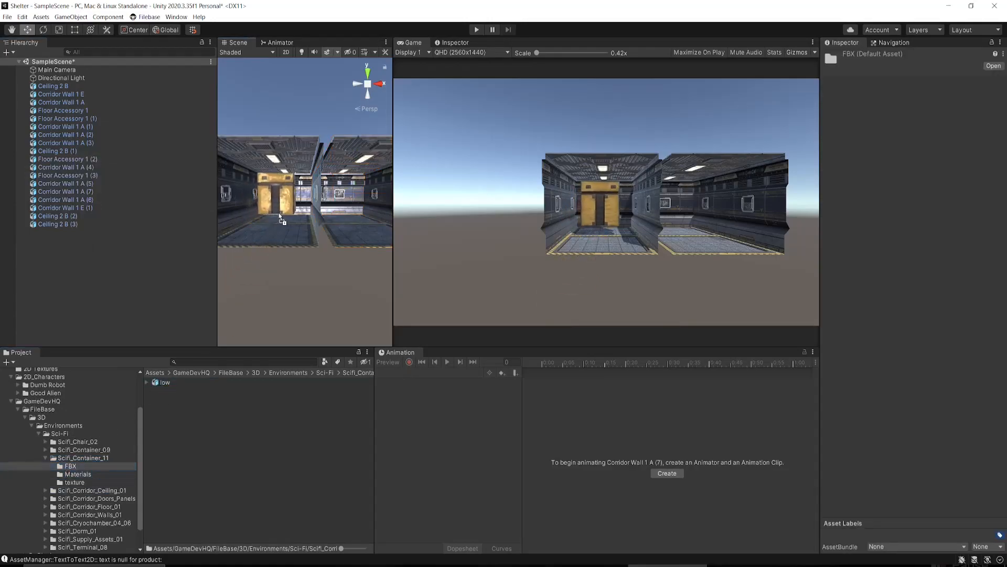
left_click_drag(277, 222, 276, 221)
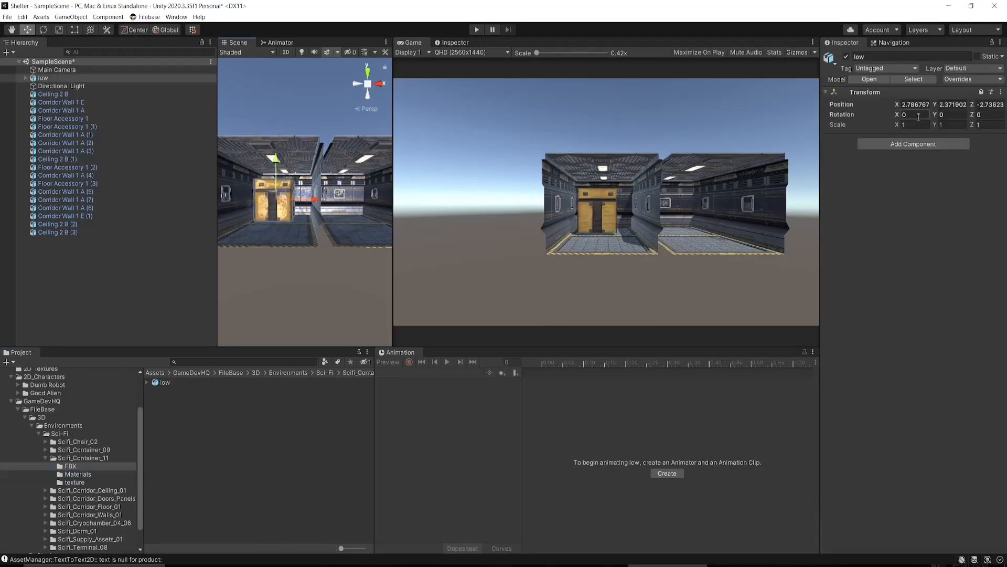
- Scale the container to 0.25 on all axes and arrange it with a copy on opposite sides of the first room
type(".25")
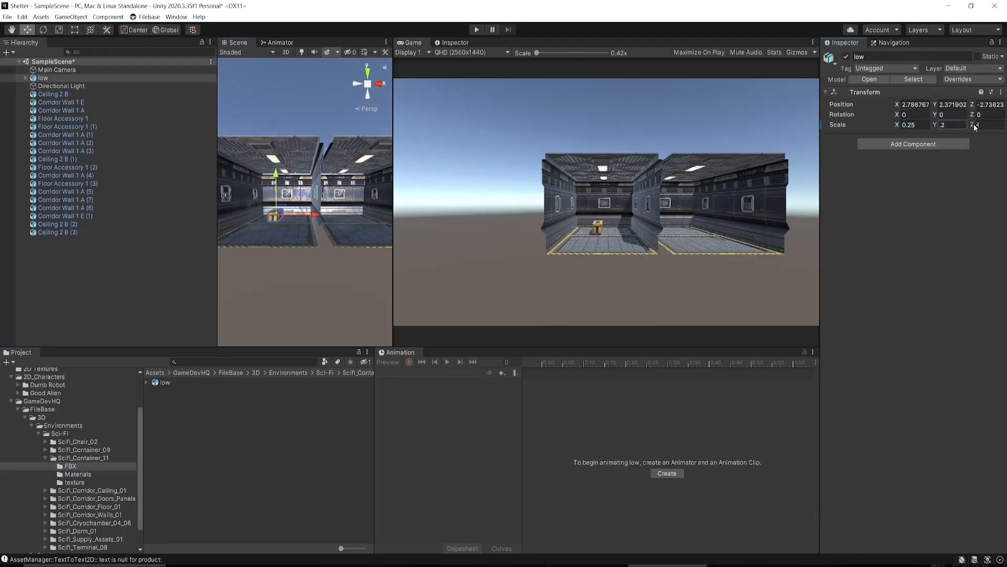
key("w")
right_click_drag(333, 210, 310, 221)
left_click_drag(310, 222, 267, 236)
right_click_drag(267, 236, 257, 284)
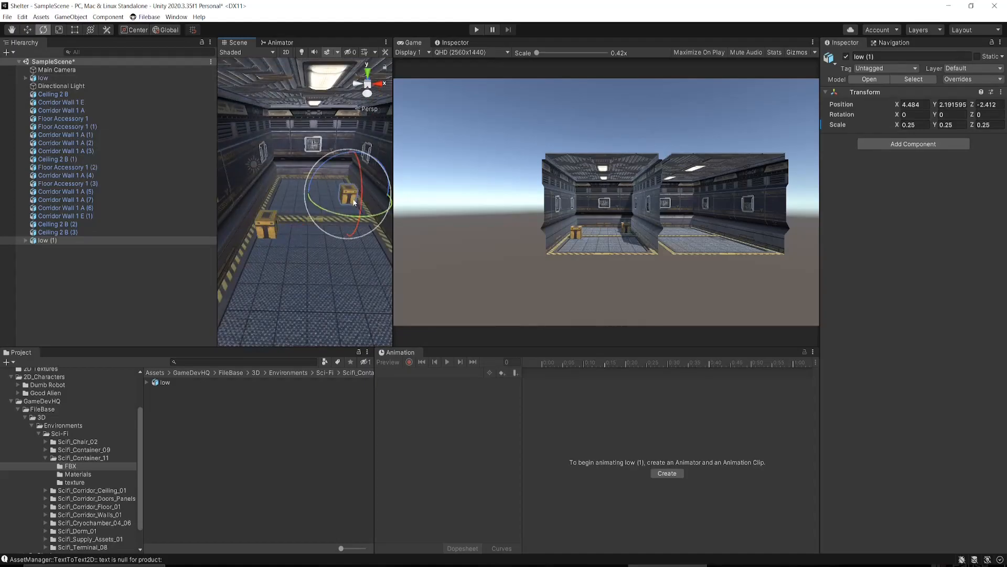
- Place Scifi_Container_09 models in both rooms, with the second room's one at 0.33 scale on its floor
mouse_move(315, 210)
right_mouse_down()
mouse_move(369, 167)
mouse_move(300, 197)
right_mouse_up()
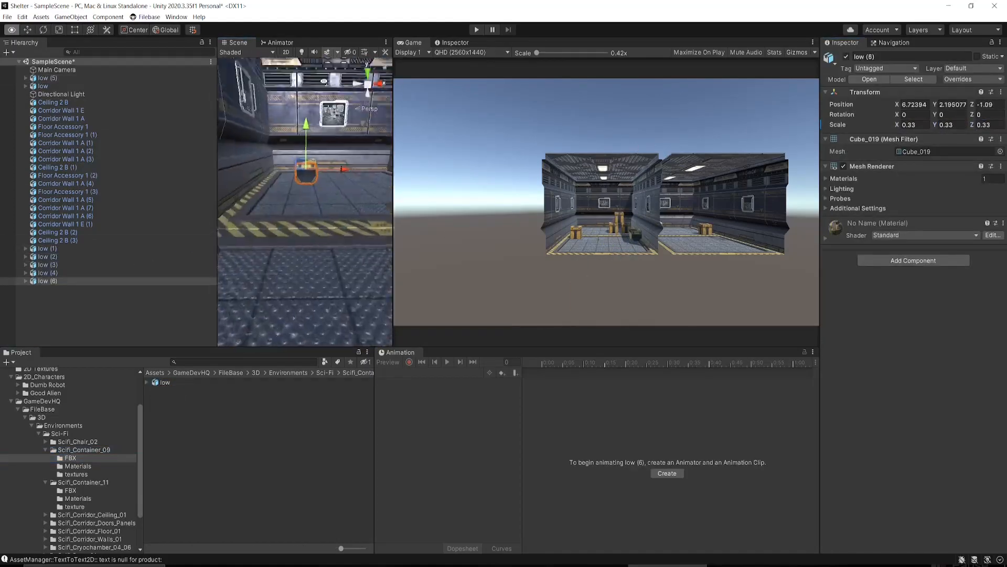
right_click_drag(325, 81, 315, 200)
left_click_drag(322, 194, 333, 216)
left_click(319, 265)
right_click_drag(319, 247, 294, 252)
- Add the Scifi_Chair_02 model from its FBX folder to the second room
double_click(93, 482)
left_click(92, 466)
right_click_drag(294, 294, 296, 252)
left_click(105, 450)
double_click(79, 442)
left_click(70, 450)
left_click(180, 383)
left_click_drag(179, 382, 317, 172)
- Rotate the chair and move it into position on the second room's floor
right_click_drag(306, 210, 283, 210)
key("e")
key("w")
left_click_drag(257, 209, 349, 214)
right_click_drag(325, 236, 307, 207)
left_click(295, 292)
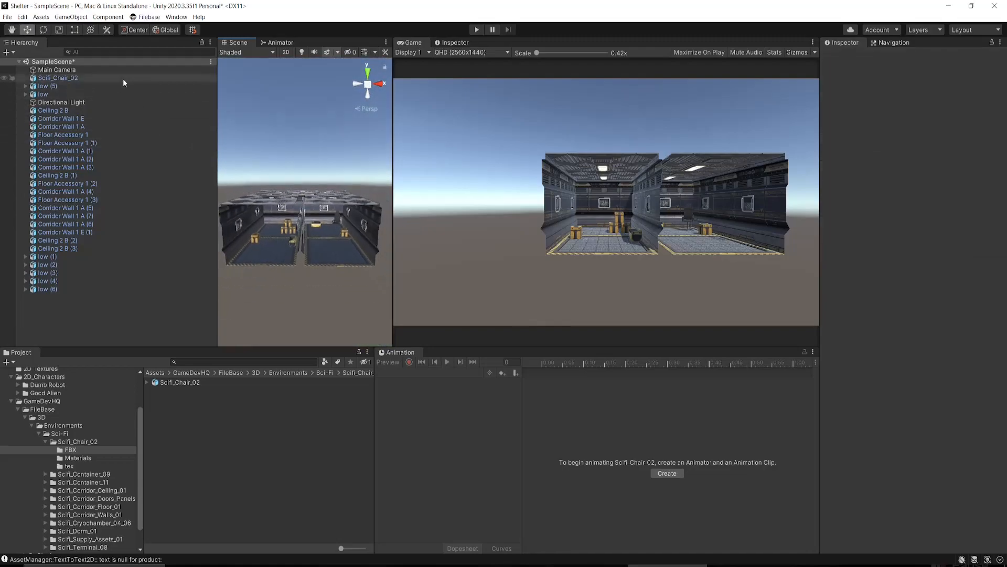
- Move the Main Camera sideways to X 4.95 to bring both rooms closer to the centre of its view
left_click(57, 70)
scroll(297, 257, "down", 5)
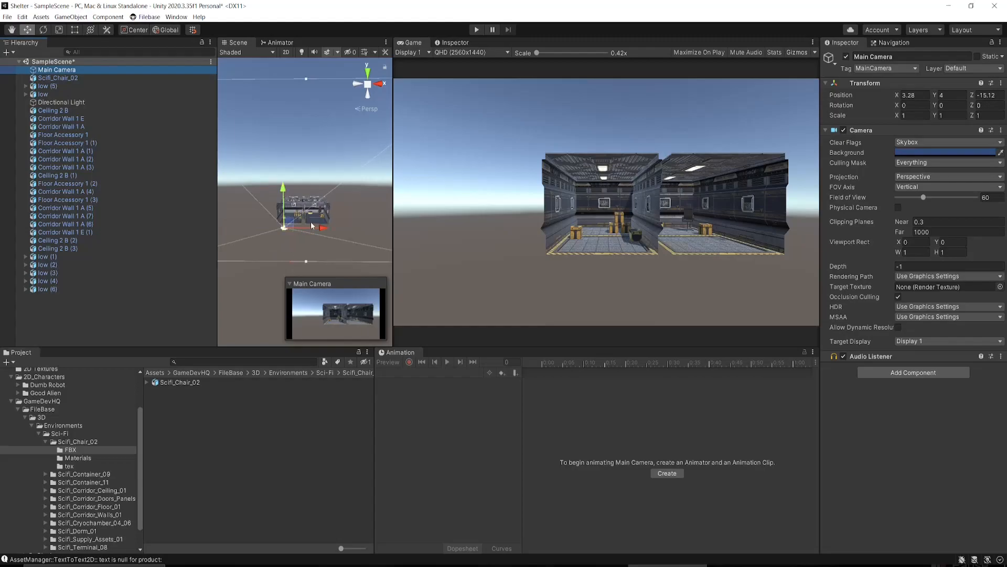
left_click_drag(319, 231, 380, 233)
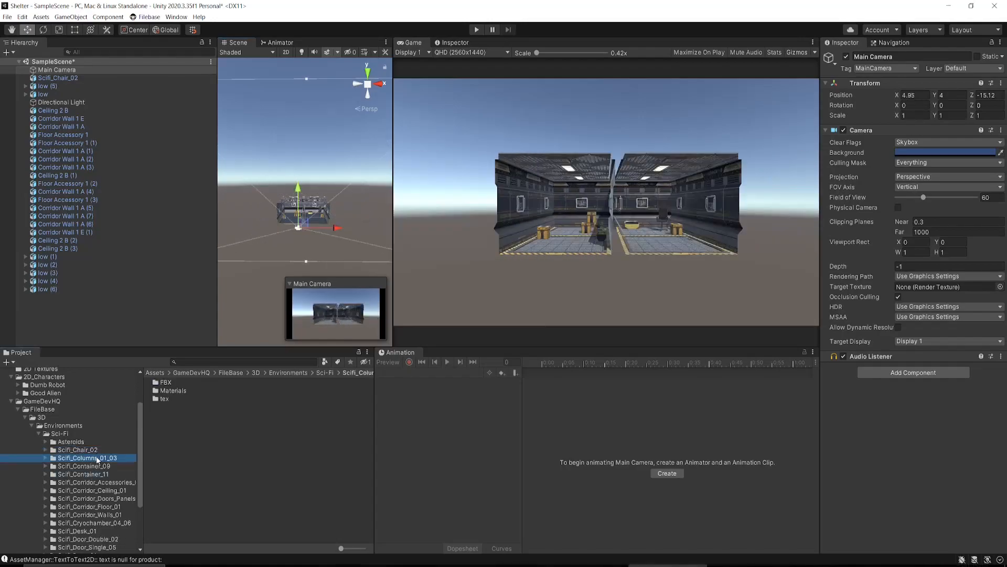
- Add the Scifi_Columns_02 model from the Scifi_Columns_01_03 FBX folder to the scene, and widen the Scene view
double_click(163, 383)
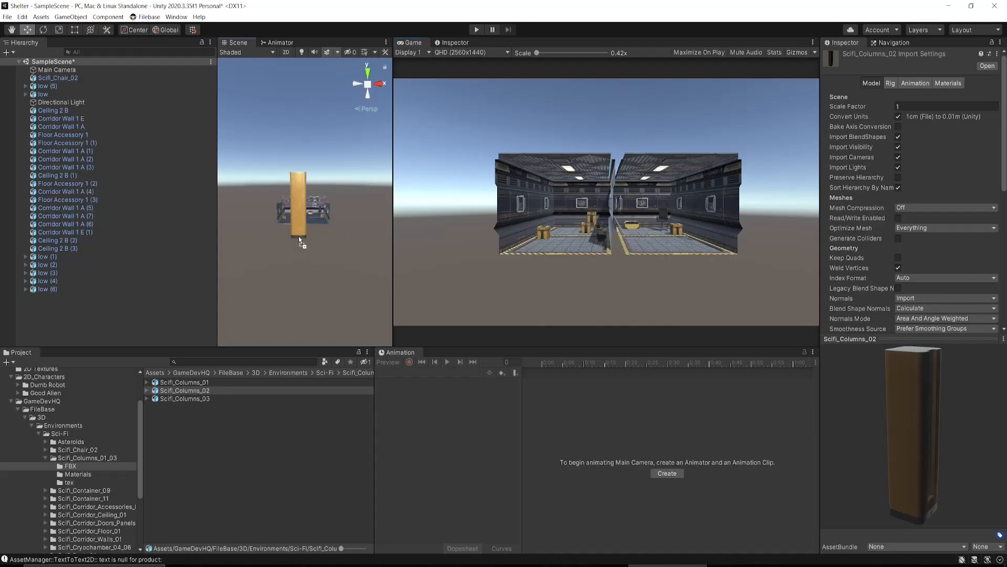
left_click_drag(301, 240, 300, 240)
left_click_drag(394, 214, 635, 218)
right_click_drag(456, 231, 369, 247)
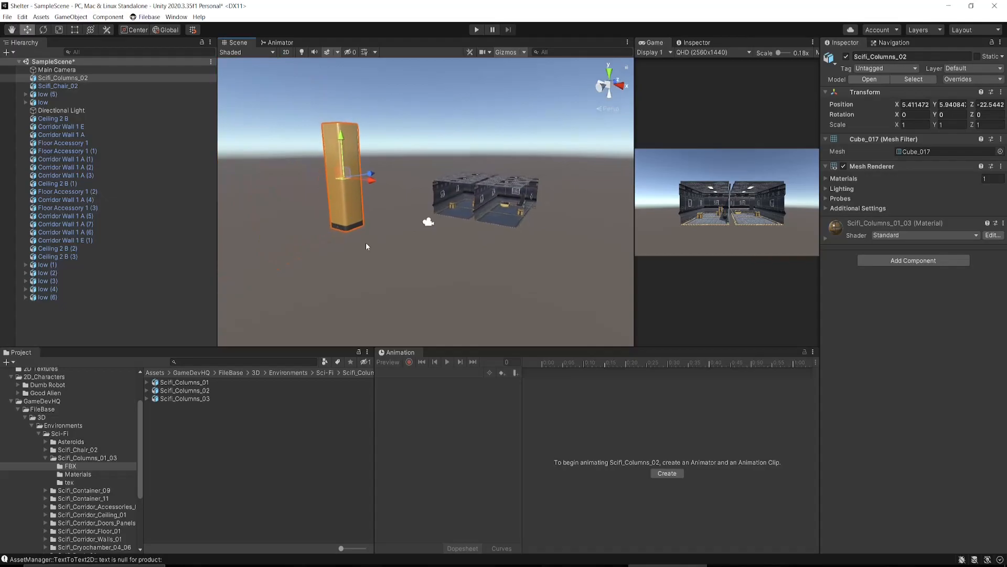
- Move the column to the front of the gap between the two rooms
left_click_drag(366, 223, 474, 223)
mouse_move(473, 224)
right_mouse_down()
mouse_move(485, 223)
mouse_move(401, 247)
mouse_move(467, 217)
right_mouse_up()
key("w")
left_click_drag(468, 166, 502, 186)
left_click_drag(502, 185, 690, 223, "alt")
scroll(451, 223, "down", 5)
left_click_drag(427, 223, 464, 243)
- Move the Main Camera along X to 6.28 to centre its view on the column between the rooms
left_click(57, 70)
scroll(356, 257, "down", 8)
left_click(422, 205)
left_click_drag(614, 210, 619, 230, "alt")
key("r")
key("w")
scroll(546, 231, "down", 8)
left_click(534, 254)
left_click_drag(462, 252, 514, 241, "alt")
mouse_move(527, 230)
left_mouse_down()
mouse_move(706, 227)
mouse_move(320, 246)
mouse_move(542, 210)
mouse_move(603, 215)
mouse_move(543, 223)
left_mouse_up()
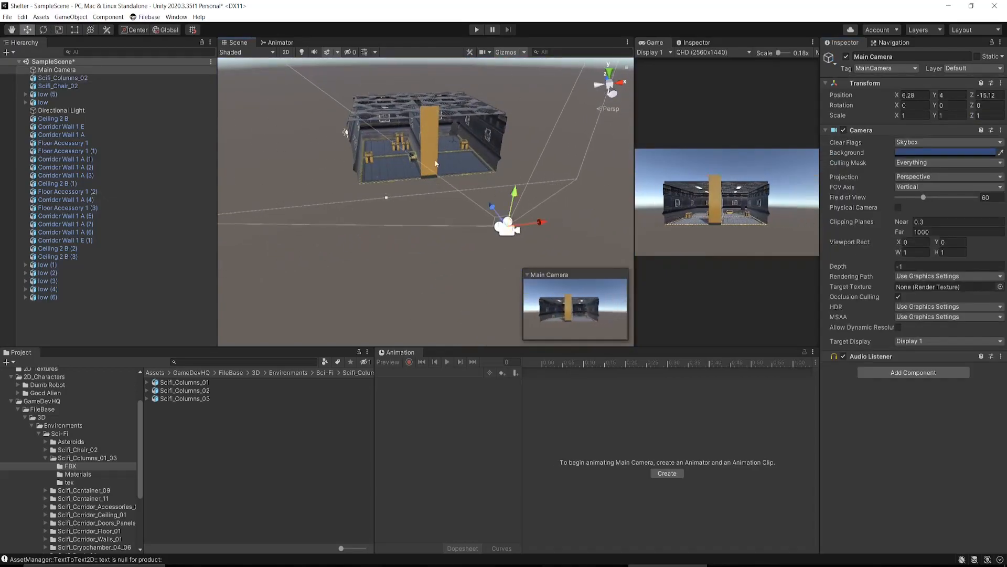
- Adjust the column at the room divider and duplicate it for the outer front edges of the rooms
left_click(434, 168)
left_click_drag(468, 147, 542, 154, "ctrl")
left_click_drag(542, 140, 419, 165)
scroll(419, 165, "down", 3)
left_click(426, 209)
key("ctrl+d")
left_click_drag(457, 199, 556, 202)
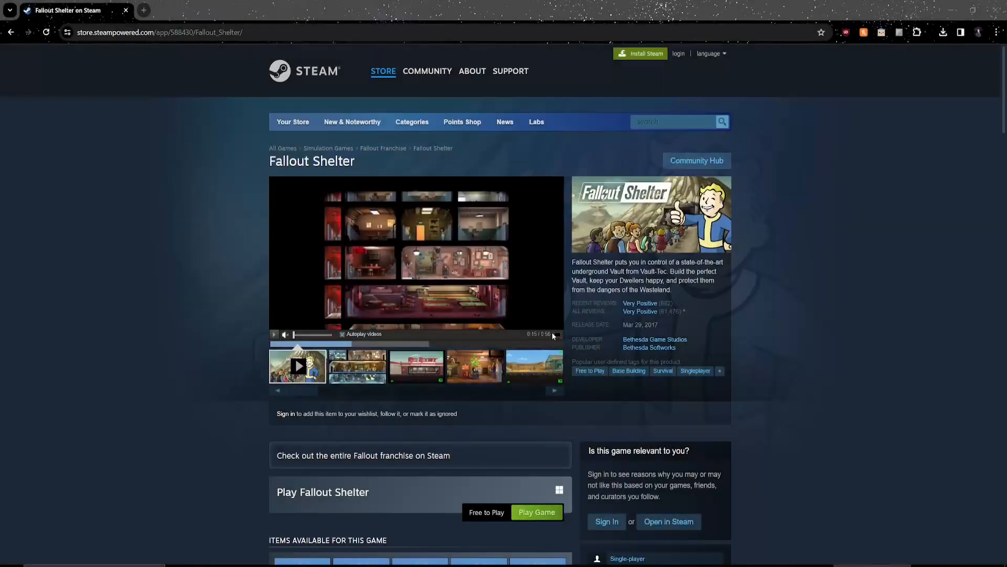
- Switch to the browser and view the Fallout Shelter trailer on its Steam page in full screen
left_click(558, 334)
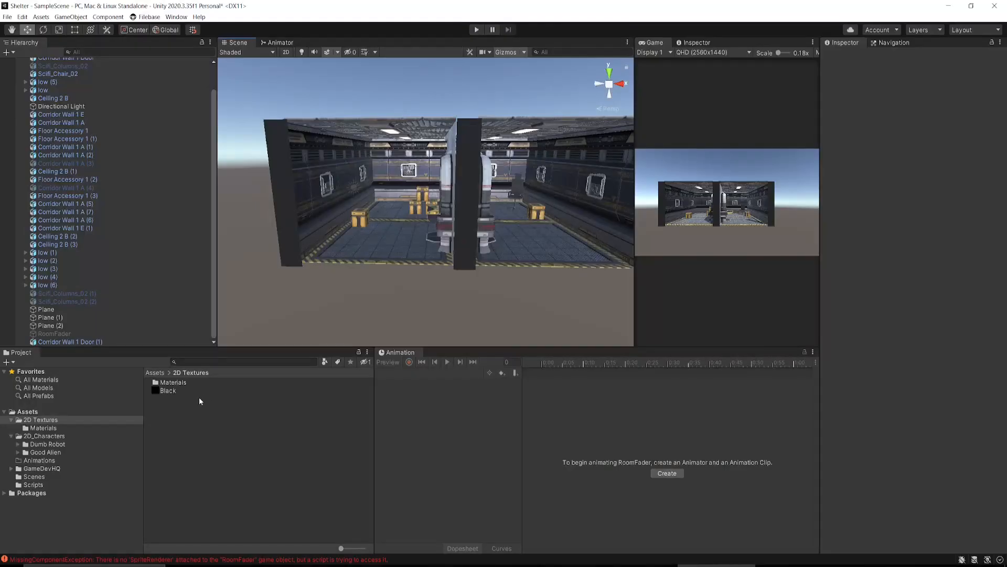
- Change the Black texture's type to Sprite (2D and UI) and apply the import settings
left_click(227, 387)
left_click(951, 94)
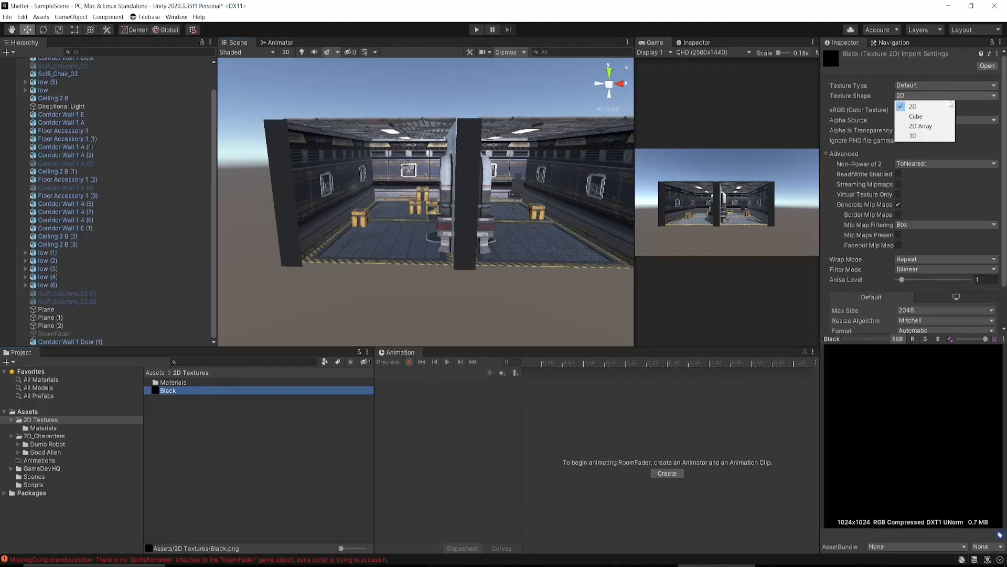
left_click(939, 85)
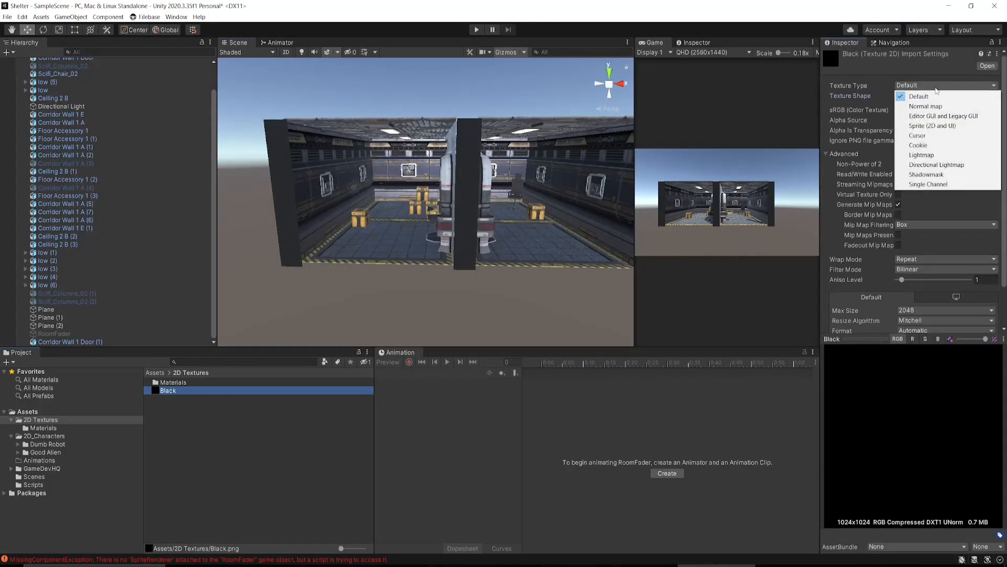
left_click(933, 126)
scroll(961, 251, "down", 2)
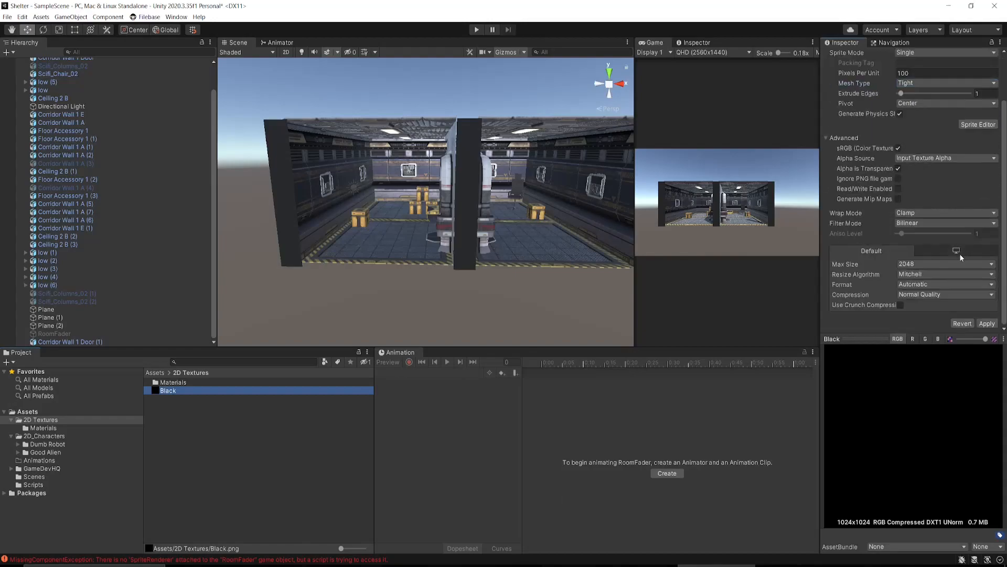
left_click(987, 323)
- Place the Black sprite in the scene and snap its lower corner to the left room's lower front corner
left_click_drag(179, 388, 498, 297)
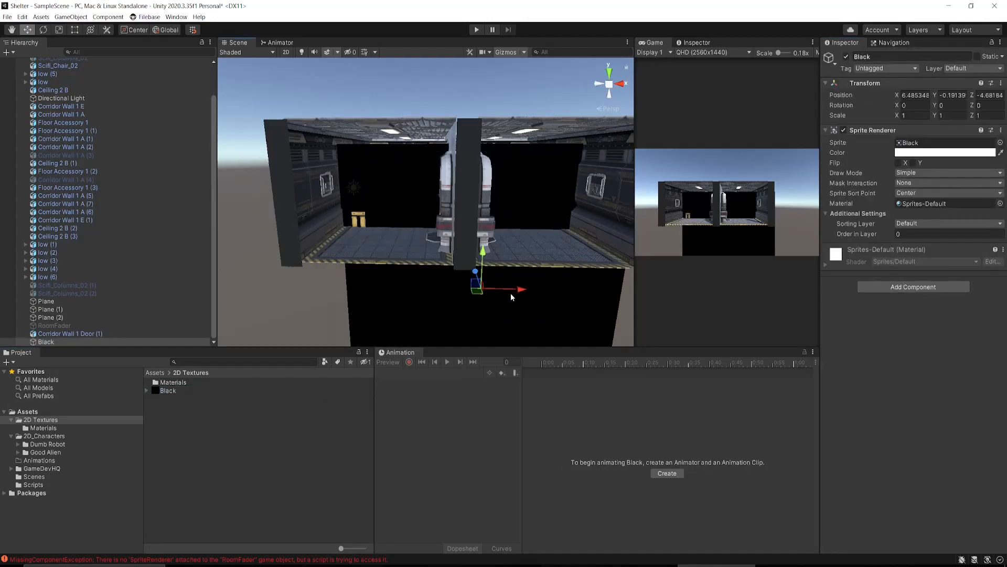
scroll(549, 258, "down", 3)
scroll(472, 270, "down", 2)
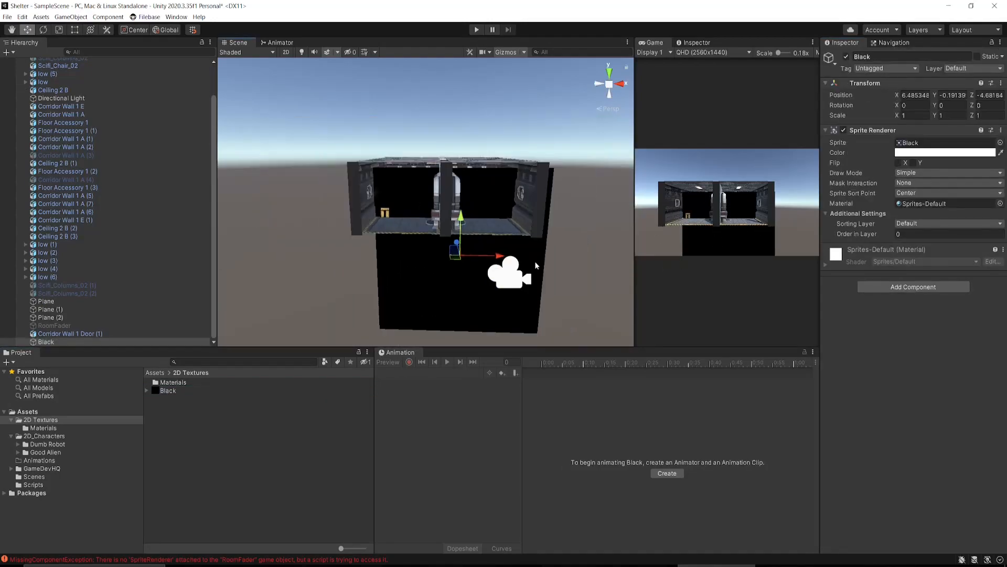
key("v")
left_click_drag(379, 330, 360, 232)
- Scale the black sprite down to about 0.36 in X and 0.33 in Y
key("r")
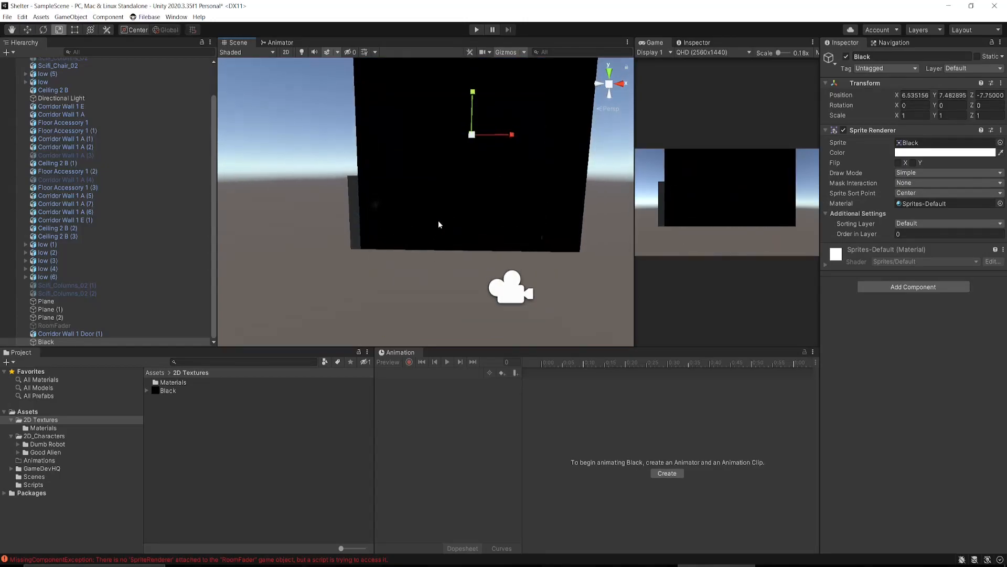
mouse_move(513, 185)
right_mouse_down()
mouse_move(524, 147)
mouse_move(508, 171)
right_mouse_up()
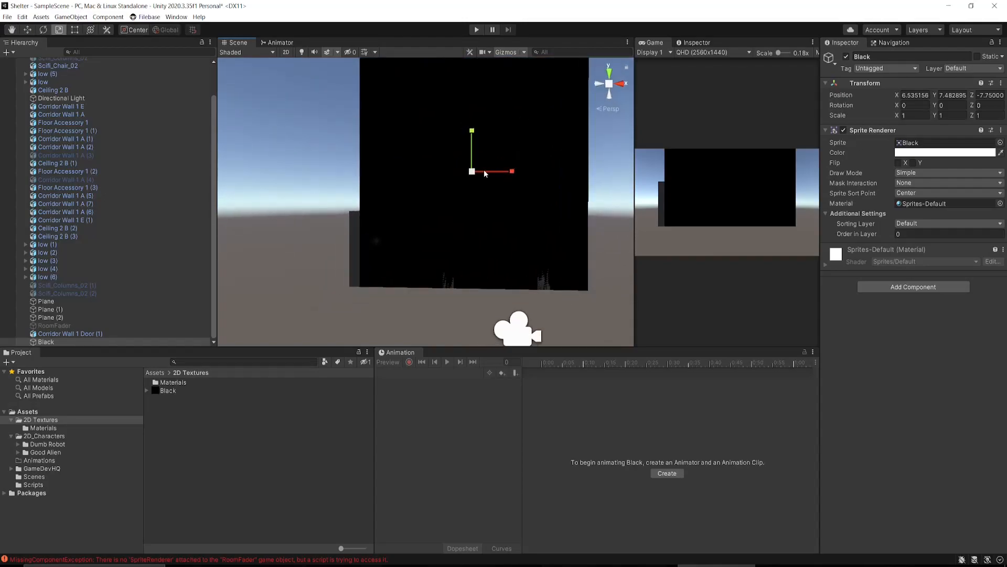
mouse_move(482, 173)
left_mouse_down()
mouse_move(473, 174)
mouse_move(482, 167)
left_mouse_up()
left_click_drag(473, 133, 473, 159)
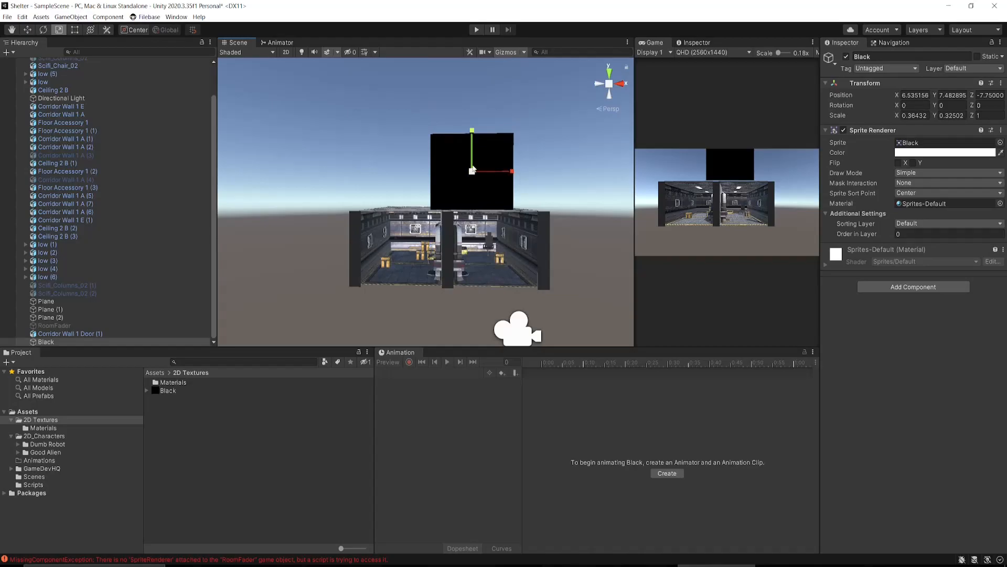
- Snap the black sprite over the left room's opening and fine-tune its scale to about 0.369 by 0.328
key("w")
left_click_drag(432, 213, 370, 294)
key("r")
left_click_drag(402, 211, 403, 208)
left_click_drag(439, 248, 440, 248)
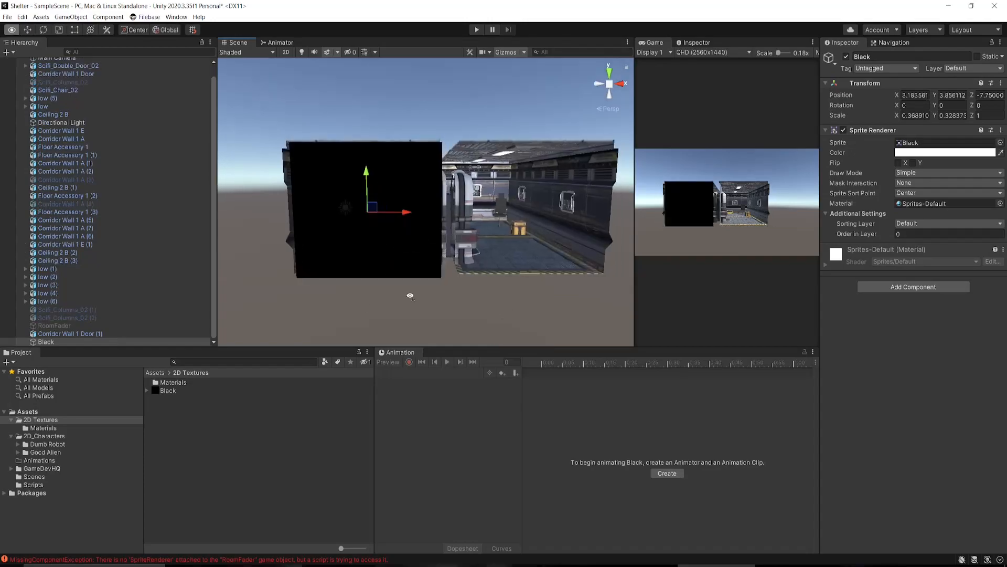
- Duplicate the black sprite into narrow vertical strips, about 0.059 in X scale, covering the room divider and both outer edges
right_click_drag(409, 294, 413, 283)
key("ctrl+d")
left_click_drag(405, 213, 617, 225)
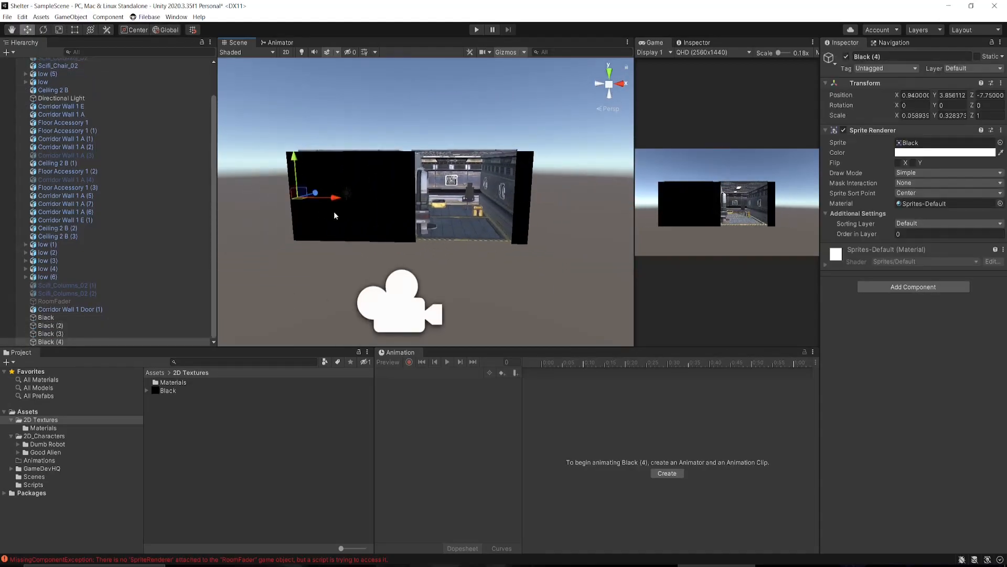
left_click(309, 295)
mouse_move(309, 295)
right_mouse_down()
mouse_move(301, 297)
mouse_move(317, 290)
mouse_move(306, 285)
right_mouse_up()
key("w")
- Duplicate the right outer black strip, rotate the copy 90 degrees about Z and move it to the right room's lower front edge
left_click(562, 215)
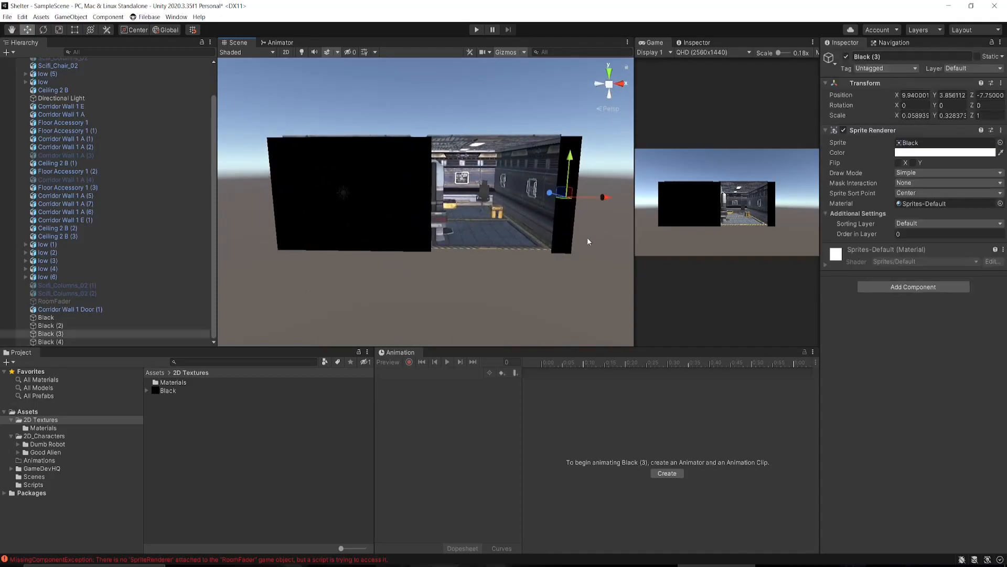
left_click(586, 238)
left_click(570, 242)
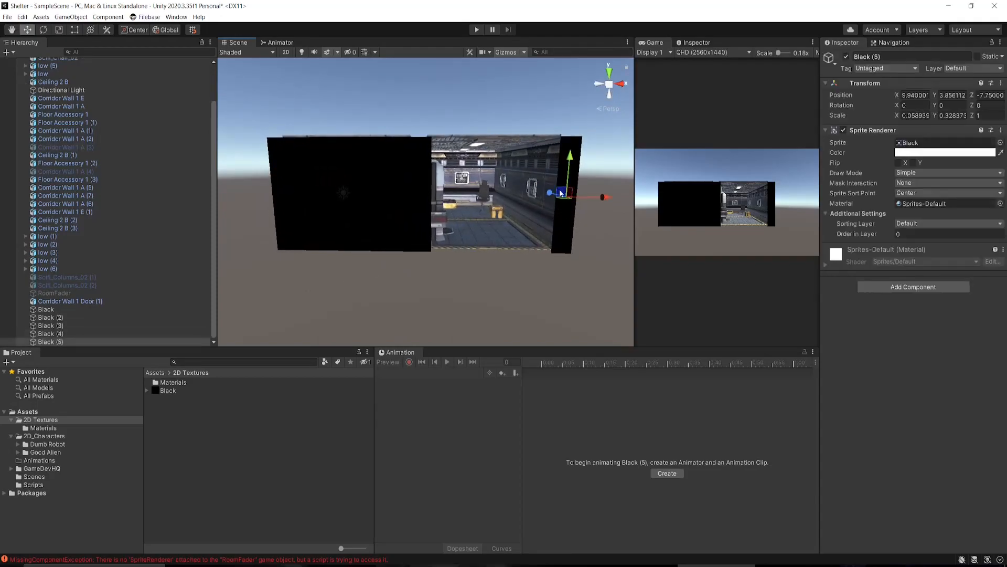
left_click_drag(560, 190, 483, 253)
key("e")
left_click_drag(459, 219, 350, 259)
key("w")
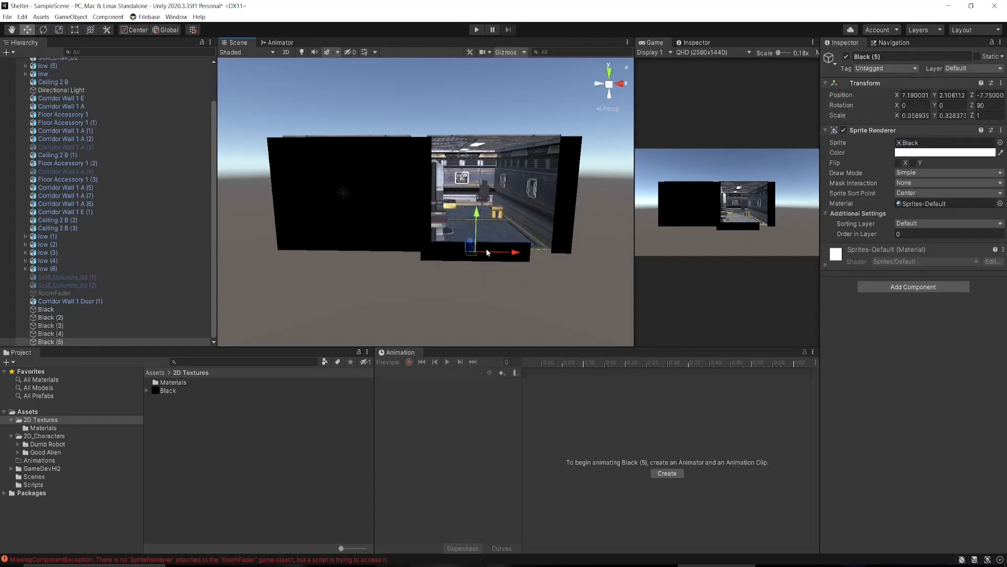
- Fit the horizontal strip to the right room's width with a Y scale of about 0.445 and an X position of 7.85
key("r")
left_click_drag(437, 254, 416, 252)
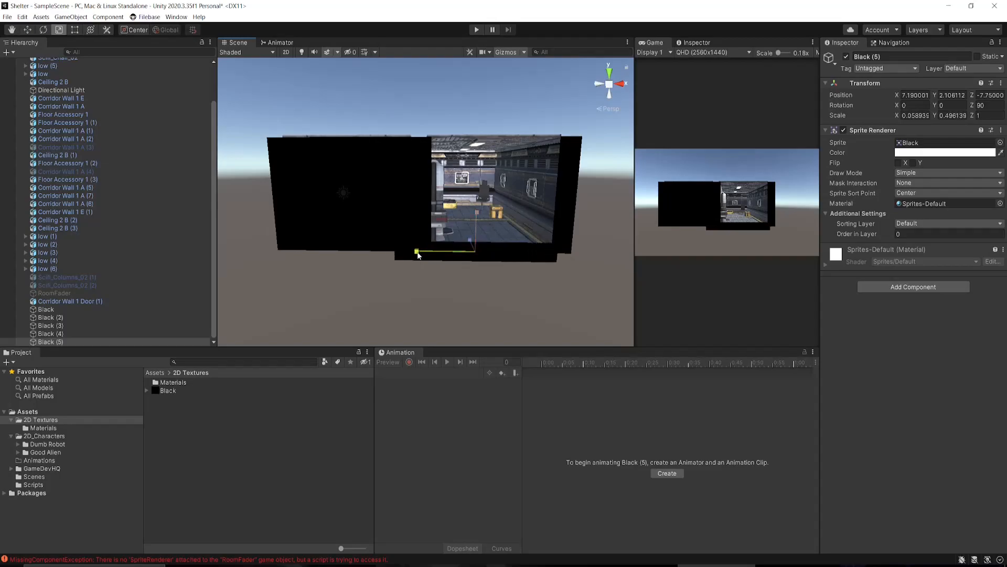
key("w")
left_click_drag(531, 253, 533, 254)
key("r")
left_click_drag(455, 252, 457, 253)
key("w")
left_click_drag(530, 253, 535, 254)
- Duplicate the horizontal strip and fit the thinner copy along the right room's upper front edge at Y 5.72
middle_click_drag(519, 241, 475, 236)
scroll(475, 237, "up", 1)
key("ctrl+d")
left_click_drag(455, 209, 457, 67)
mouse_move(445, 132)
left_mouse_down()
mouse_move(445, 110)
mouse_move(444, 124)
left_mouse_up()
key("r")
key("w")
- Thin the lower horizontal strip of the right room to an X scale of about 0.038
left_click(433, 294)
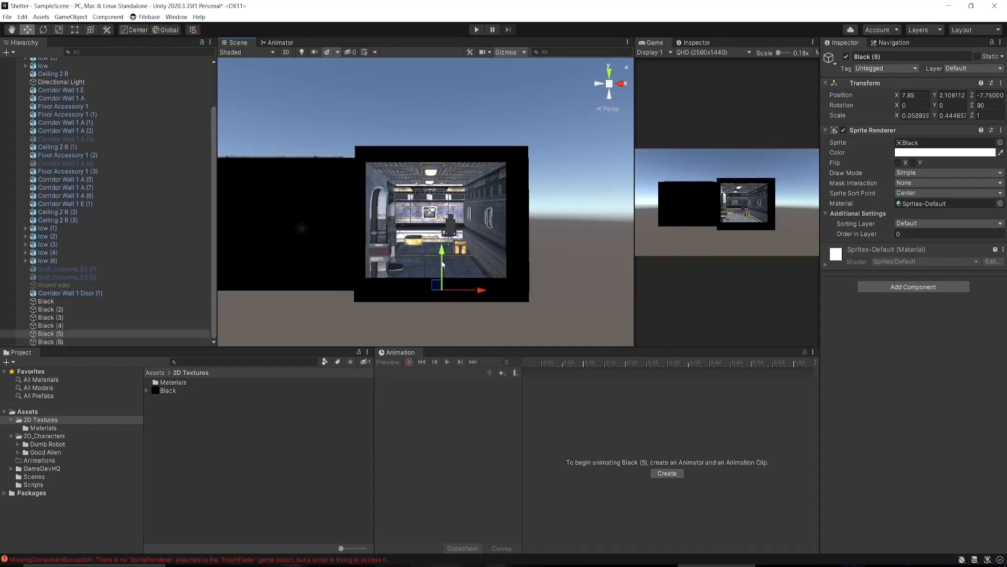
key("r")
mouse_move(442, 255)
left_mouse_down()
mouse_move(445, 276)
mouse_move(444, 265)
left_mouse_up()
key("w")
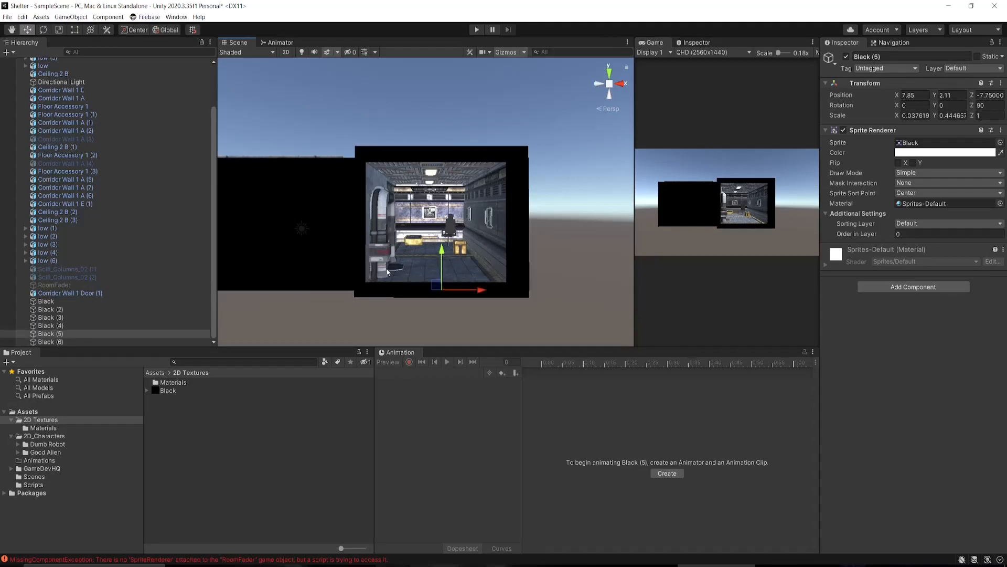
- Create an empty game object named Prefab_Rm_002 for the right room's parts
left_click(416, 264)
scroll(100, 159, "up", 3)
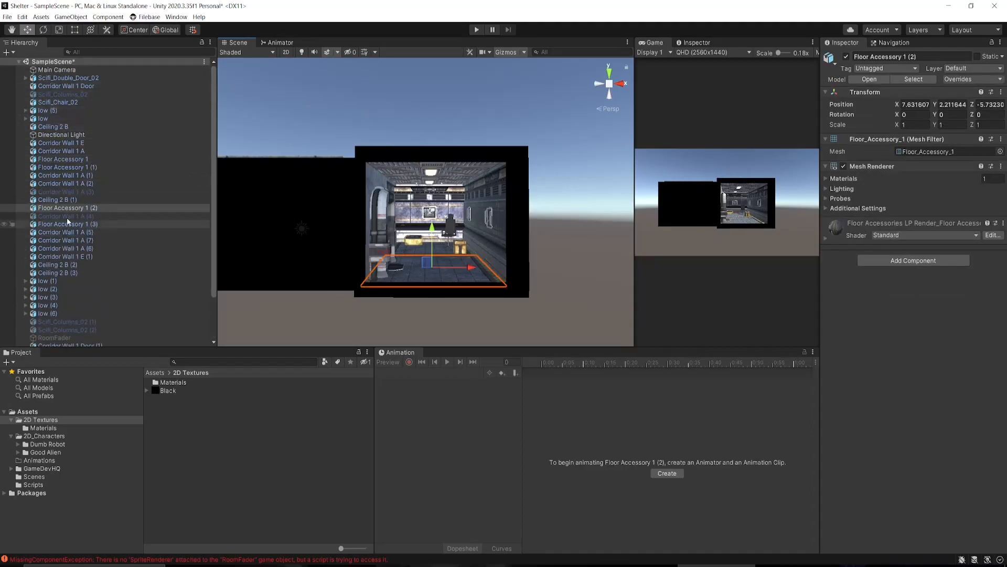
scroll(86, 223, "down", 3)
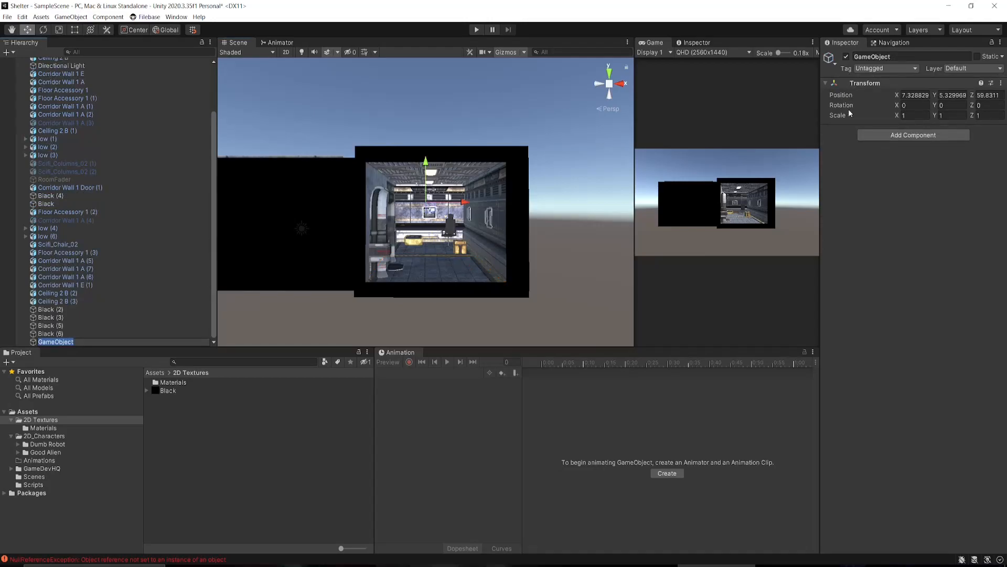
type("Prefab_Rm_002")
key("Return")
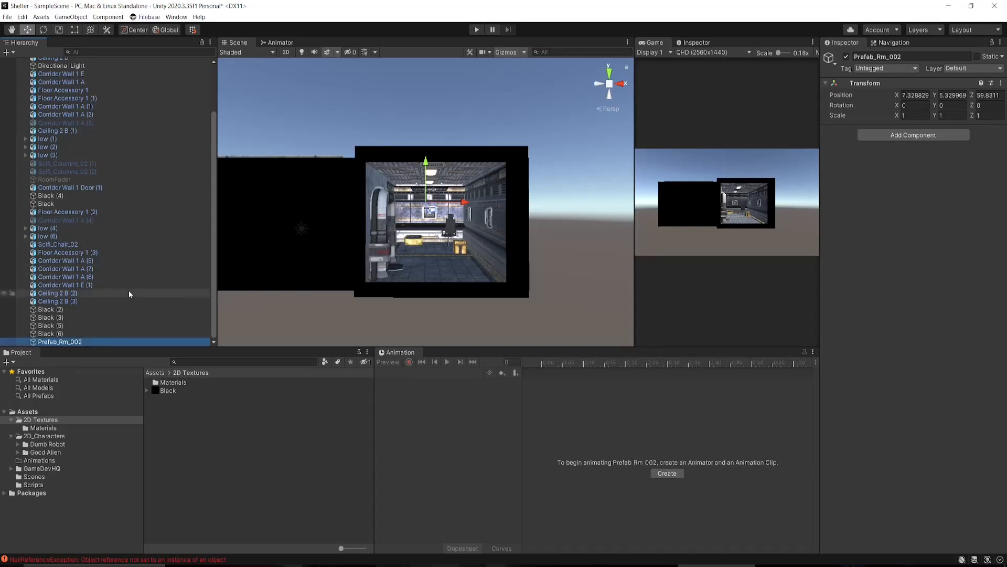
- Try to parent the objects from Floor Accessory 1 (2) through Black (6) to Prefab_Rm_002
left_click(89, 332)
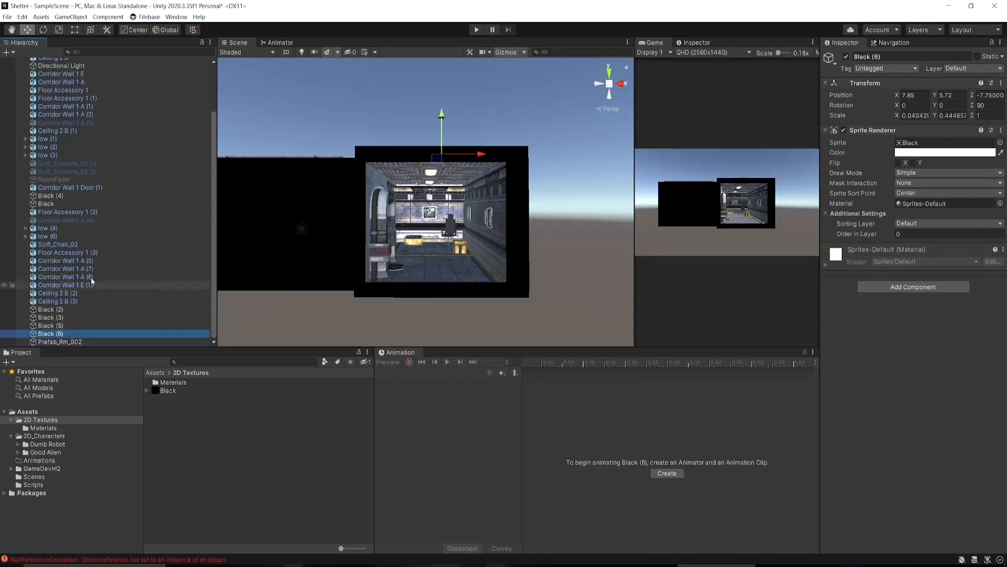
left_click(89, 213)
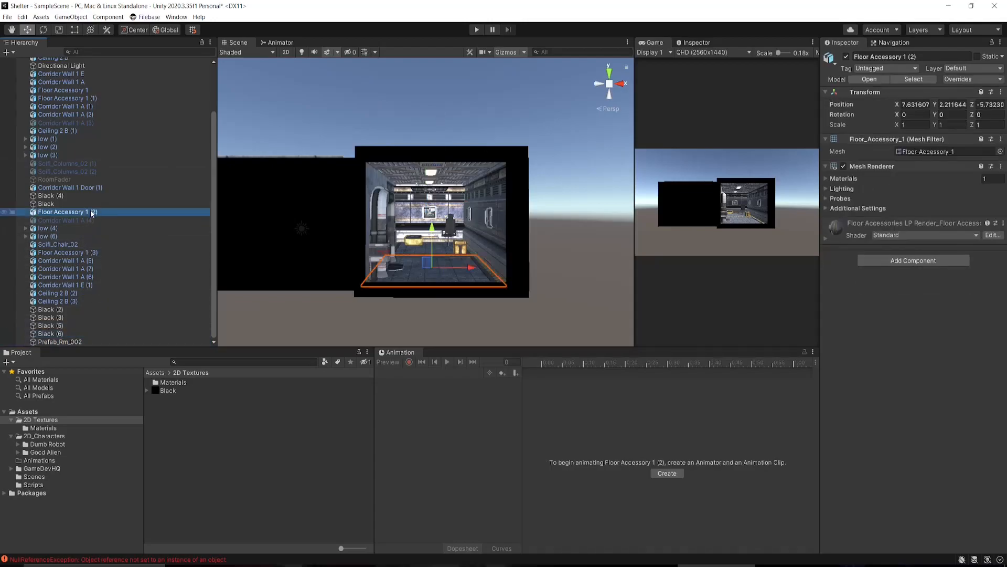
left_click(80, 334, "shift")
left_click_drag(74, 341, 74, 343)
key("ctrl+z")
- Reset the transform of Prefab_Rm_002 so its position is at the origin
left_click(89, 342)
right_click(894, 84)
left_click(913, 88)
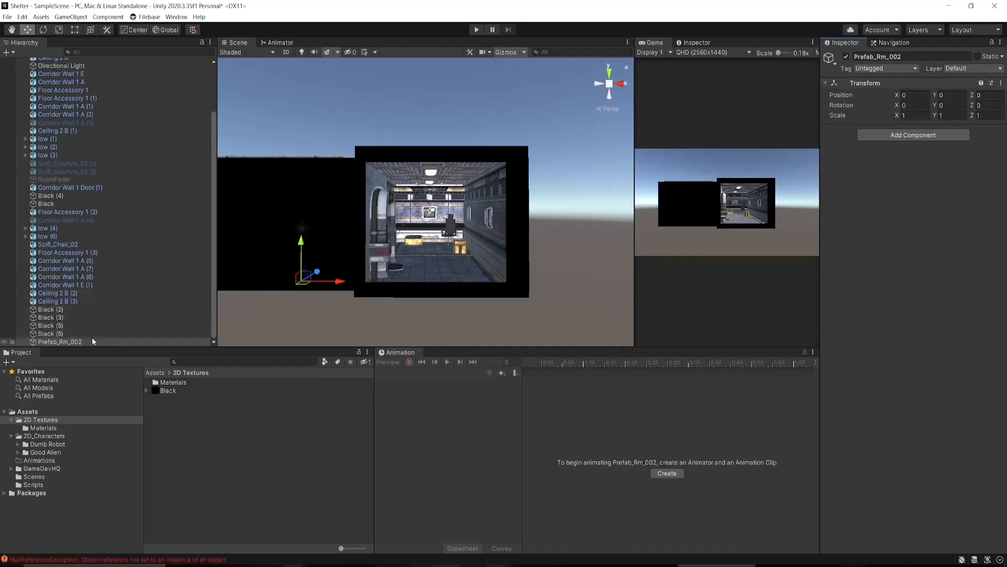
- Parent all right-room objects, from Floor Accessory 1 (2) through Black (6), to Prefab_Rm_002
left_click(63, 334)
left_click(60, 230, "shift")
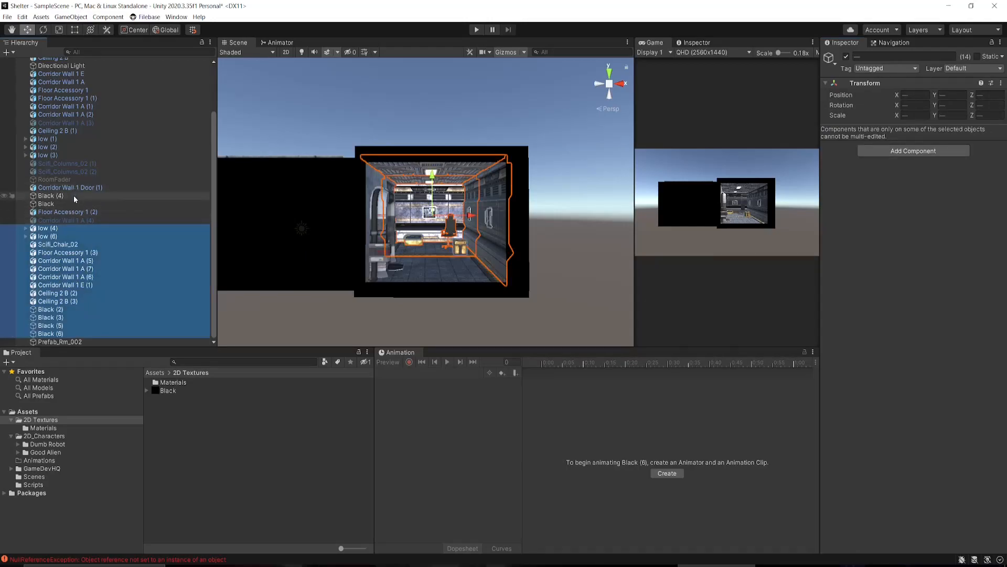
left_click(70, 217, "shift")
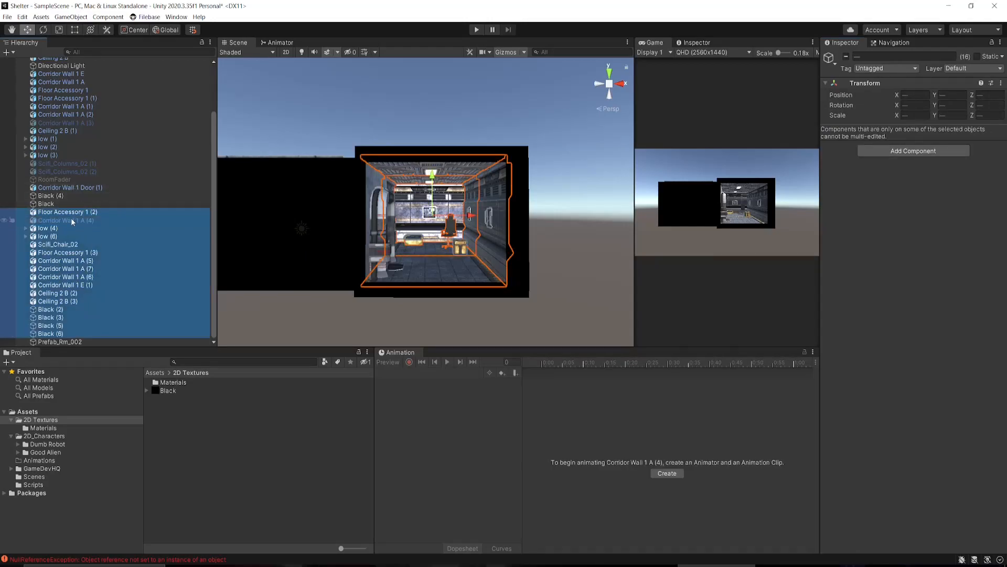
left_click_drag(71, 215, 63, 343)
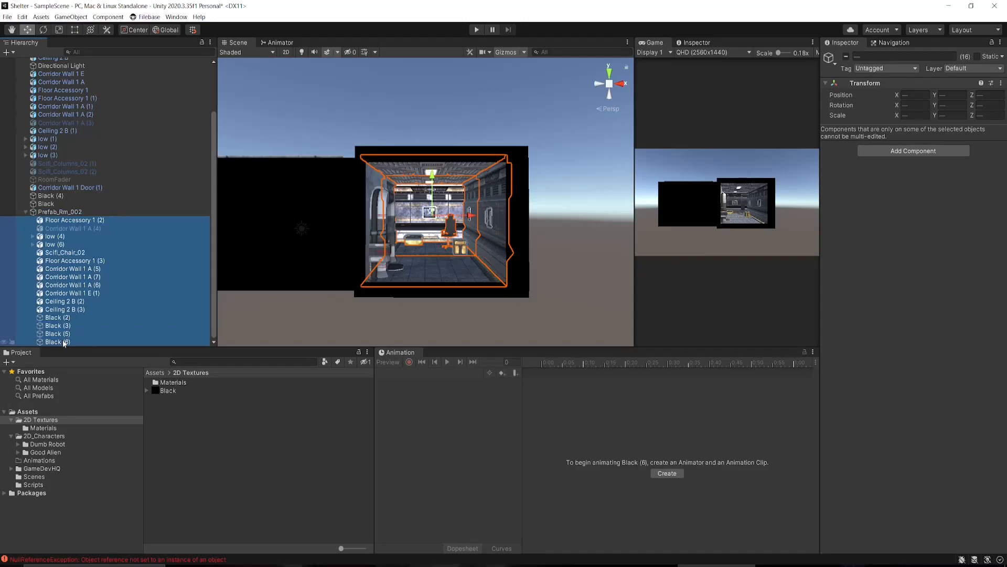
- Take the disabled Corridor Wall 1 A (4) out of Prefab_Rm_002 and delete it
left_click(78, 228)
left_click_drag(75, 231, 78, 209)
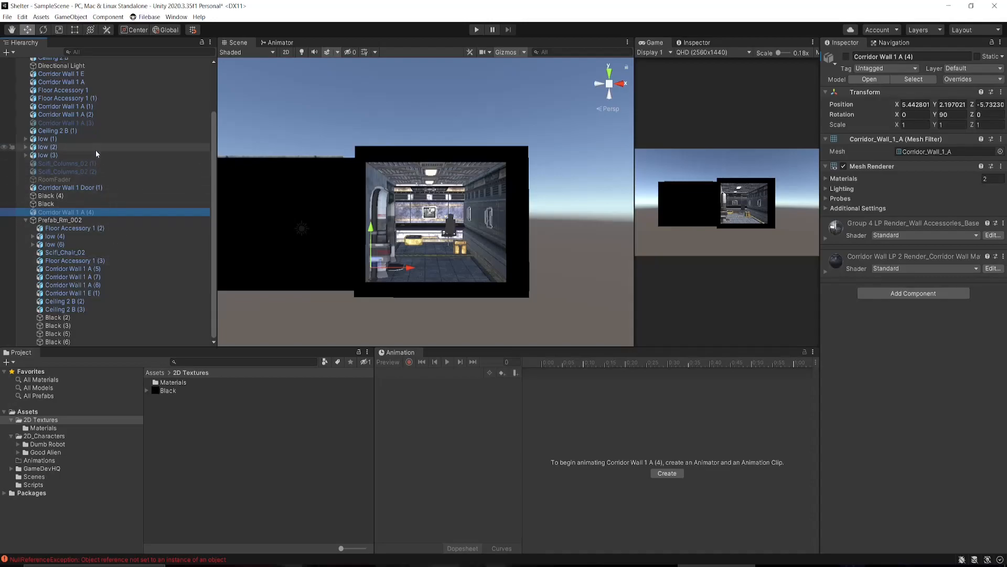
key("Delete")
- Delete the disabled Scifi_Columns_02 objects and the disabled Corridor Wall 1 A (3)
left_click(86, 172)
key("Delete")
left_click(87, 178)
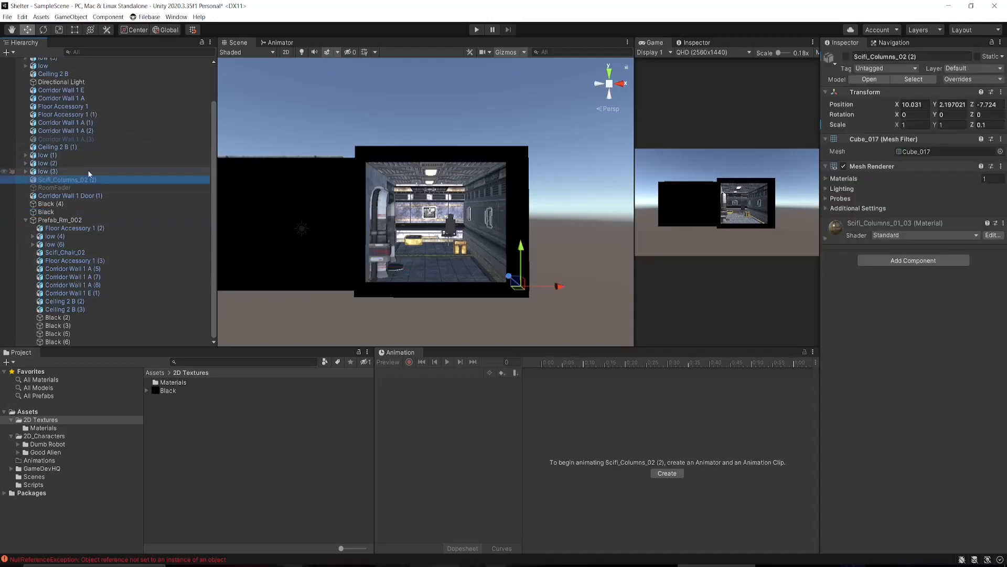
key("Delete")
left_click(92, 146)
key("Delete")
scroll(93, 138, "up", 2)
left_click(98, 95)
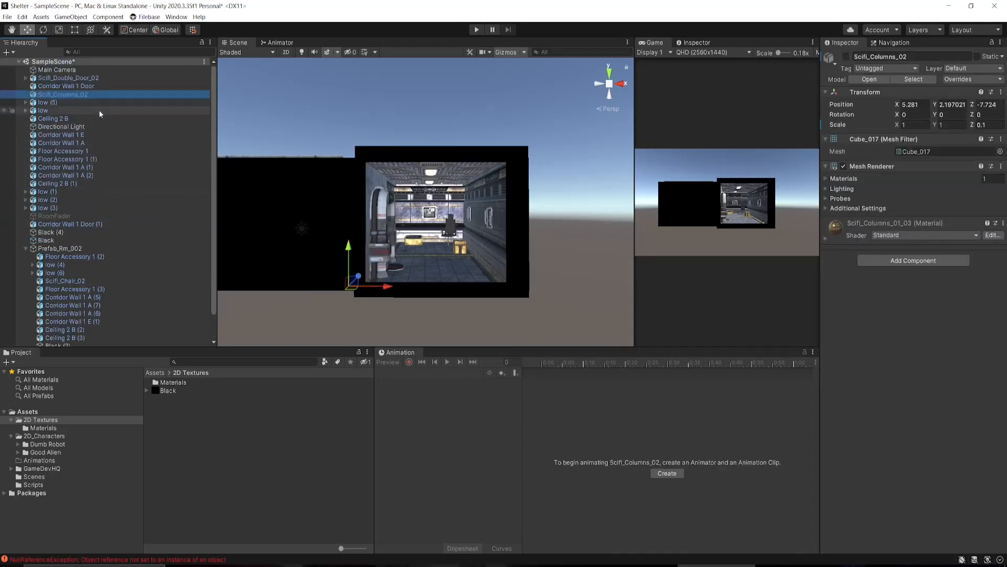
key("Delete")
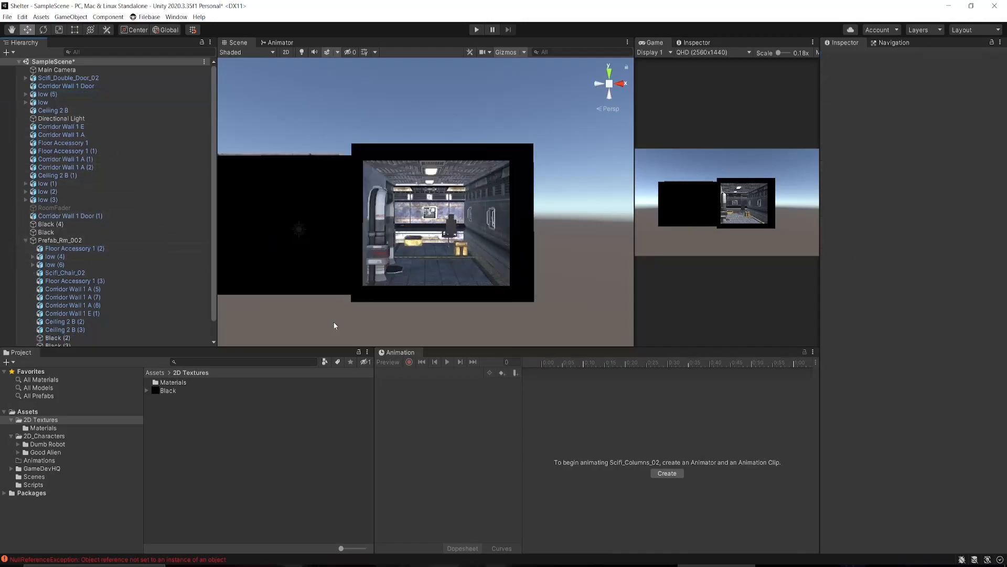
- Undo the deletions of the Scifi_Columns_02 objects and Corridor Wall 1 A (3)
key("ctrl+z")
key("ctrl+z")
key("ctrl+z")
key("ctrl+z")
key("ctrl+z")
key("ctrl+z")
key("ctrl+z")
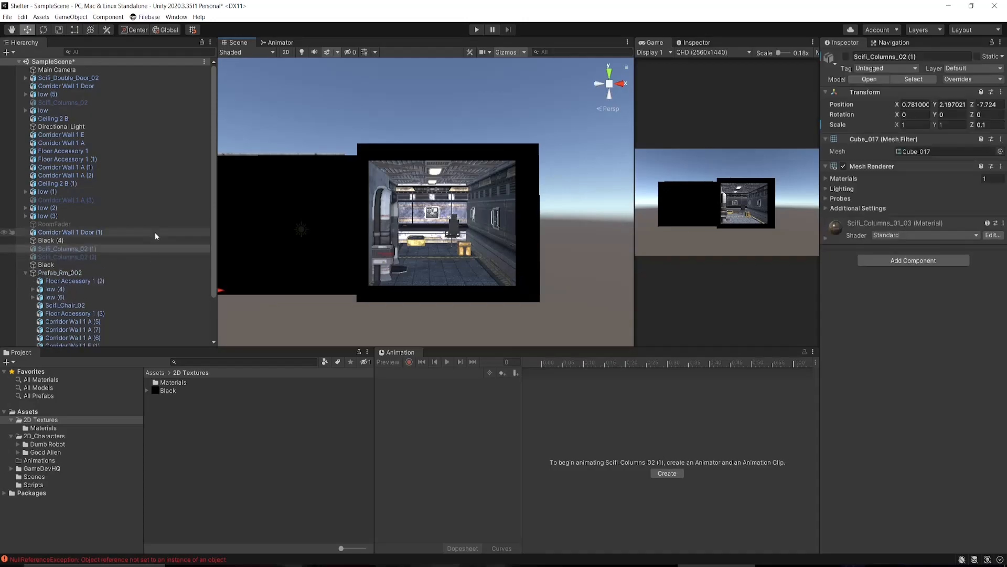
- Delete only the disabled Corridor Wall 1 A (3), keeping the columns
left_click(127, 199)
key("Delete")
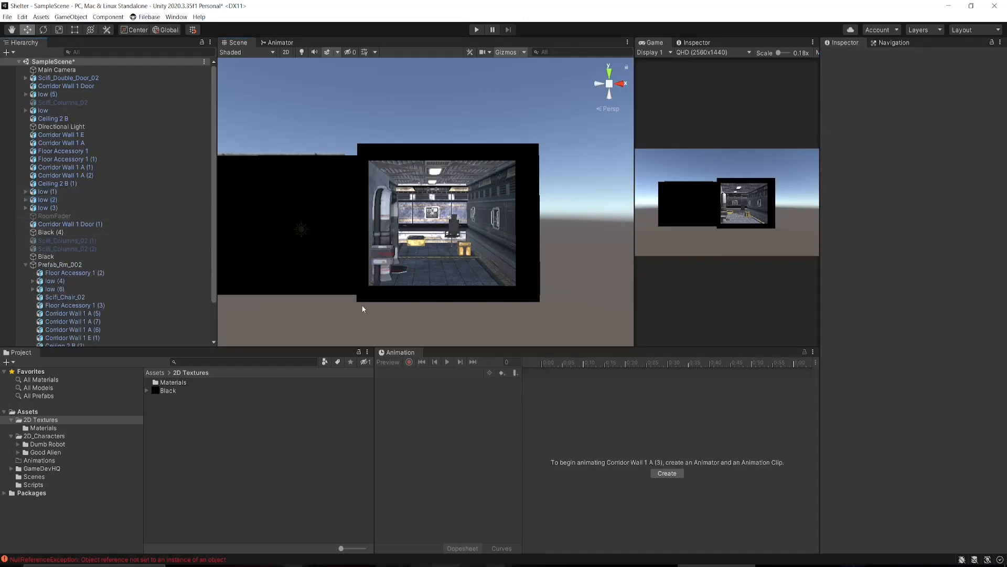
- Set the colour alpha of the black sprite covering the left room to 0
middle_click_drag(365, 315, 366, 263)
key("w")
left_click(371, 232)
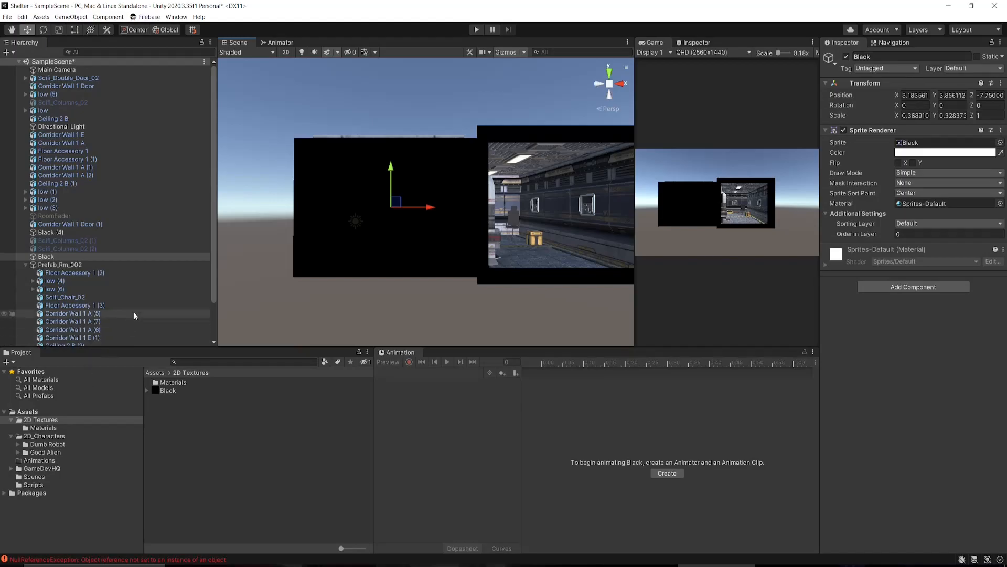
middle_click_drag(423, 270, 416, 273)
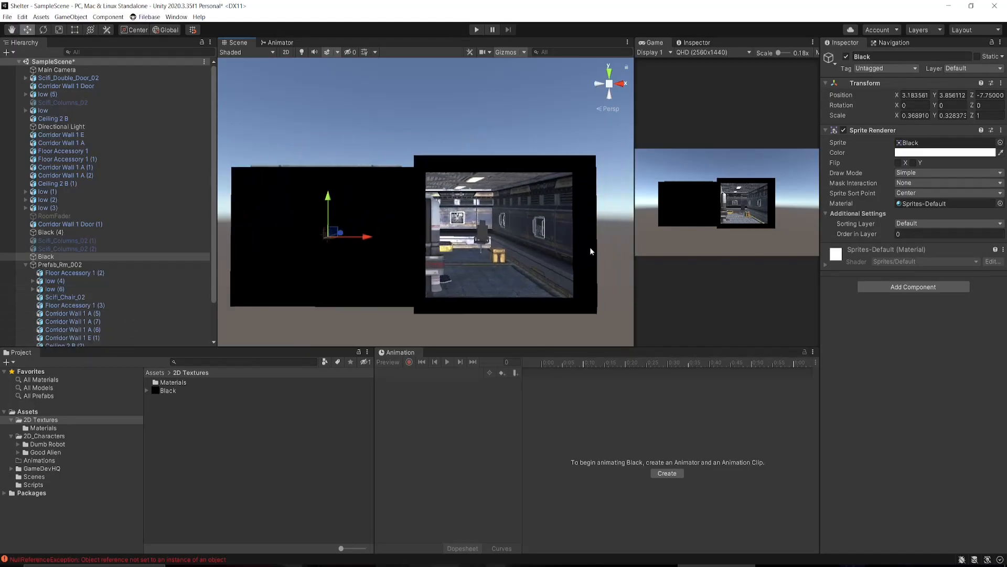
left_click(897, 153)
left_click_drag(962, 350, 804, 350)
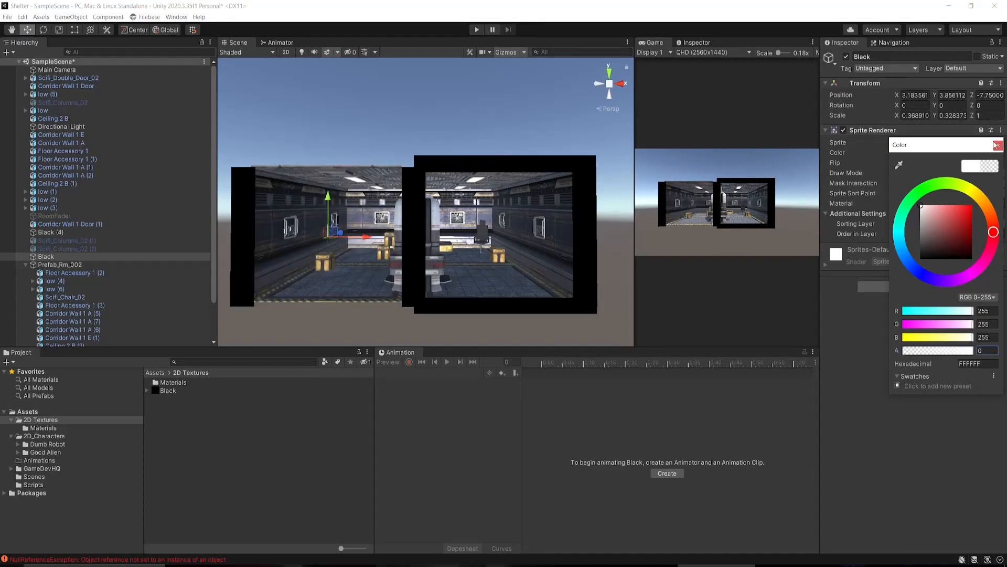